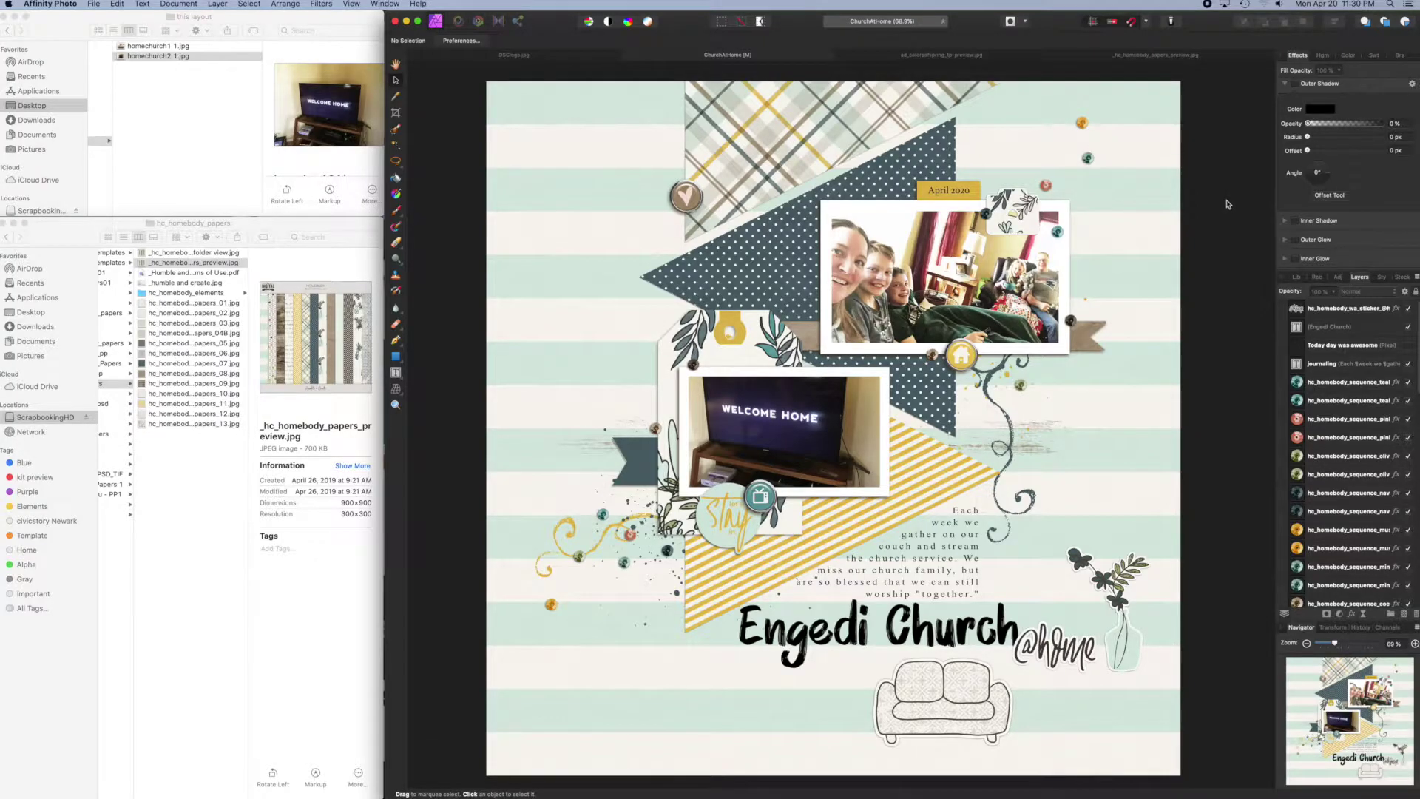
Look over the Colors of Spring template preview and the Homebody papers preview
{"action": "left_click", "coordinate": [950, 59]}
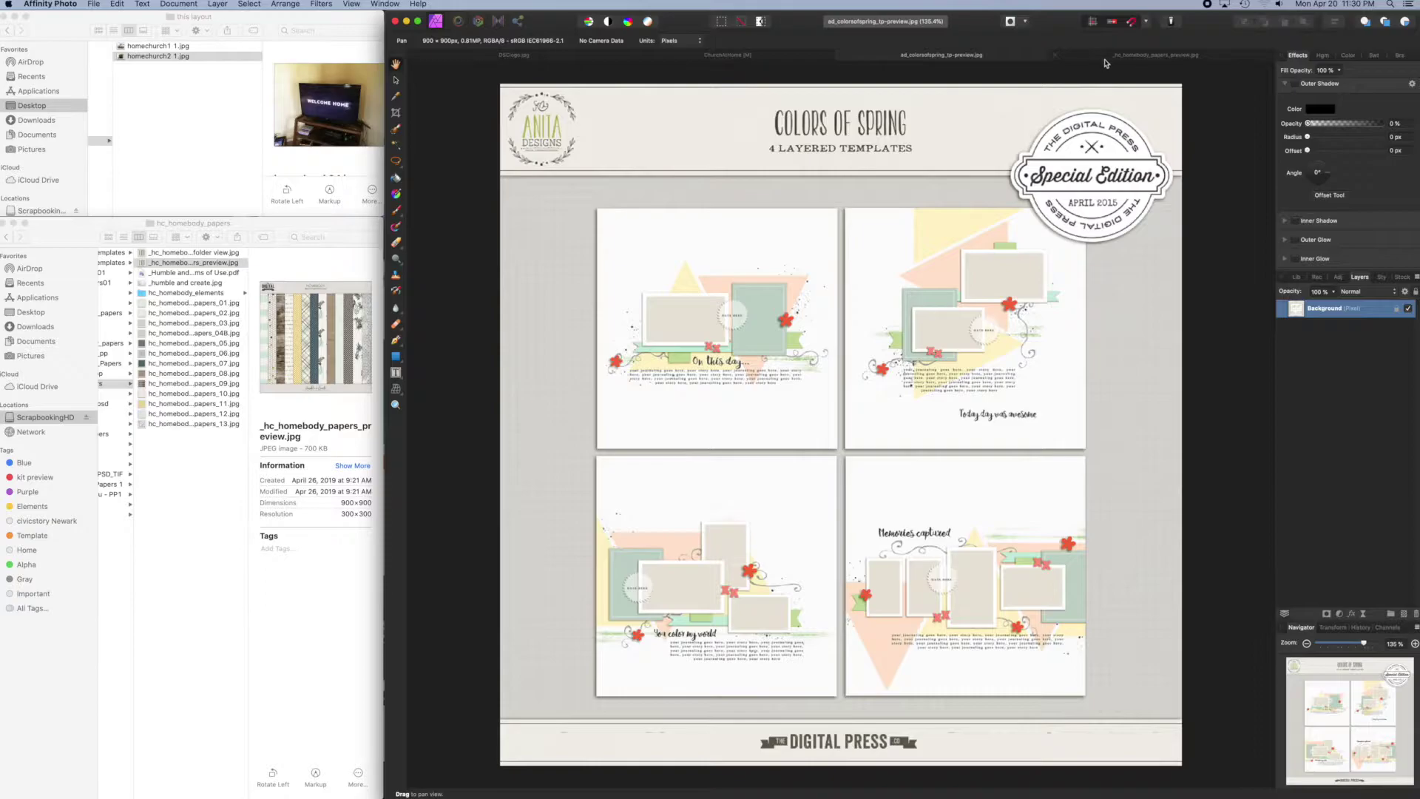
{"action": "left_click", "coordinate": [1108, 59]}
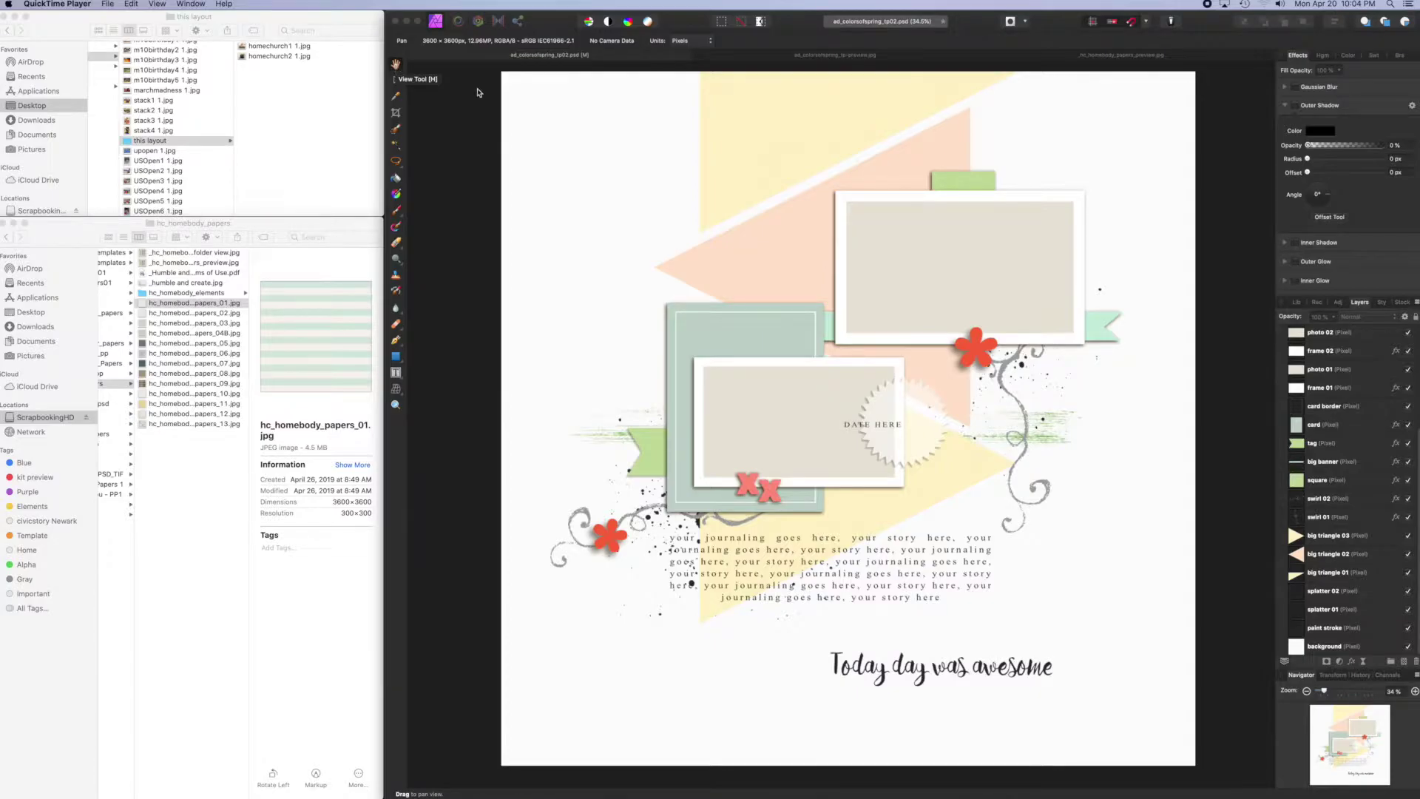
Examine the template page, its larger photo placeholder and its stack of layers
{"action": "left_click", "coordinate": [594, 123]}
{"action": "mouse_move", "coordinate": [658, 131]}
{"action": "left_mouse_down"}
{"action": "mouse_move", "coordinate": [574, 133]}
{"action": "mouse_move", "coordinate": [773, 136]}
{"action": "mouse_move", "coordinate": [640, 136]}
{"action": "mouse_move", "coordinate": [654, 137]}
{"action": "left_mouse_up"}
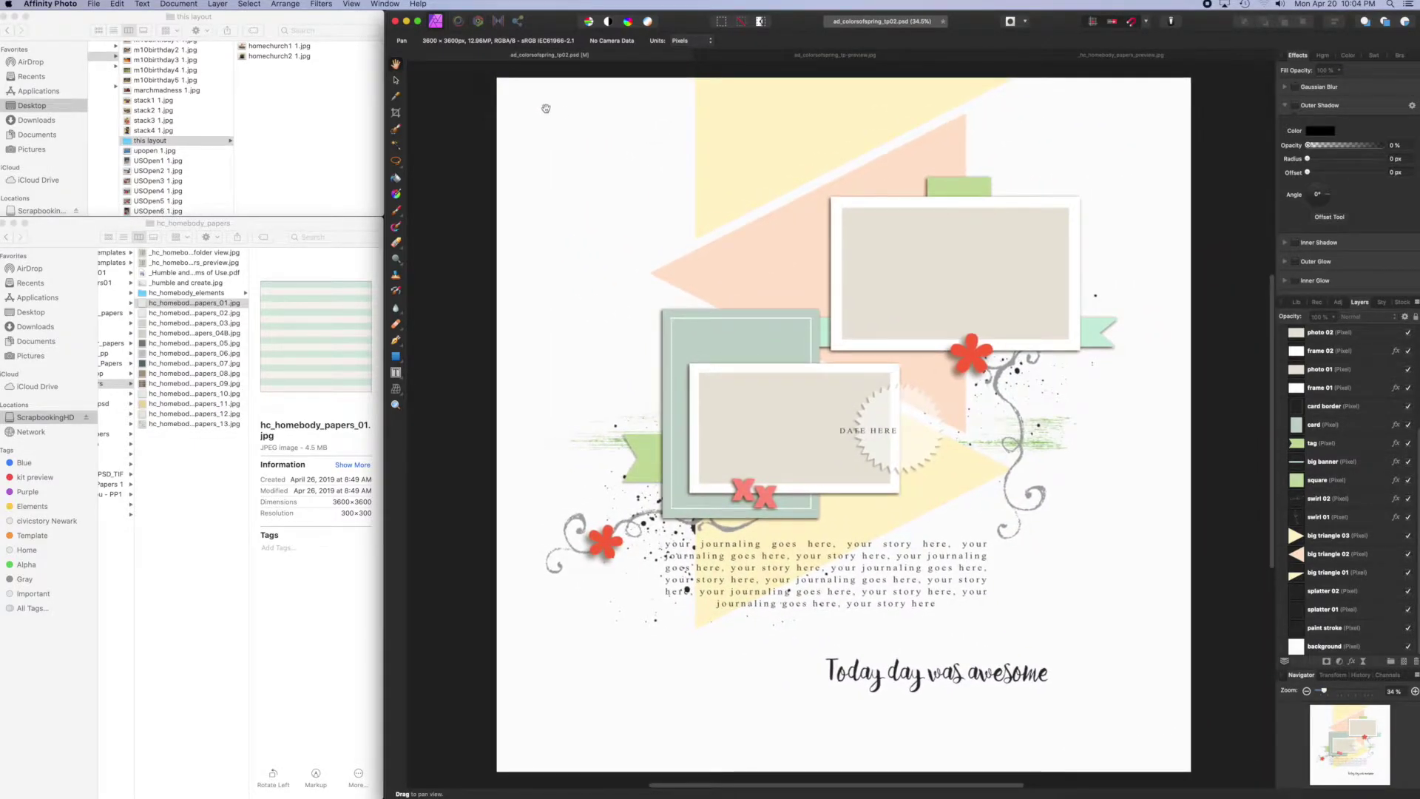
{"action": "left_click", "coordinate": [396, 83]}
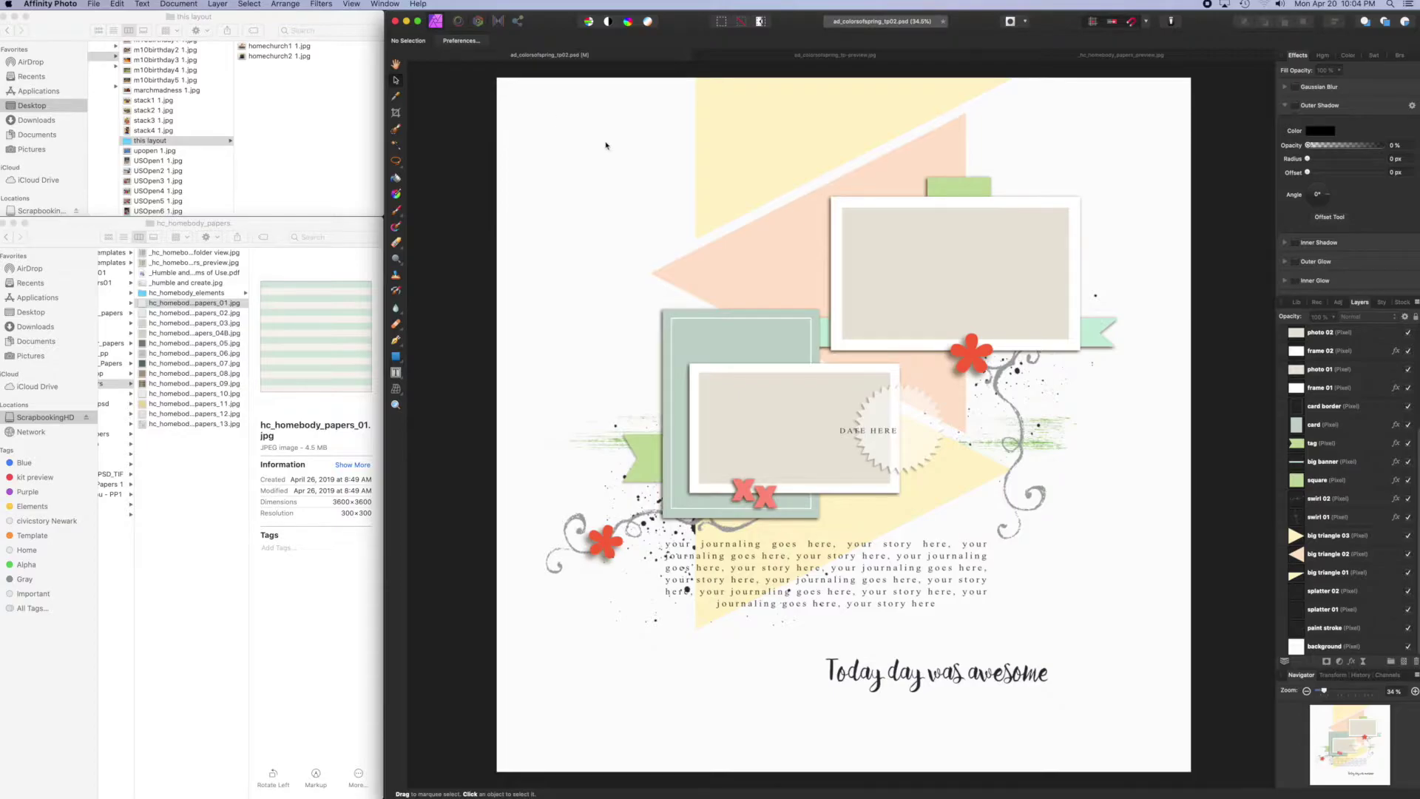
{"action": "left_click", "coordinate": [779, 279]}
{"action": "left_click", "coordinate": [880, 291]}
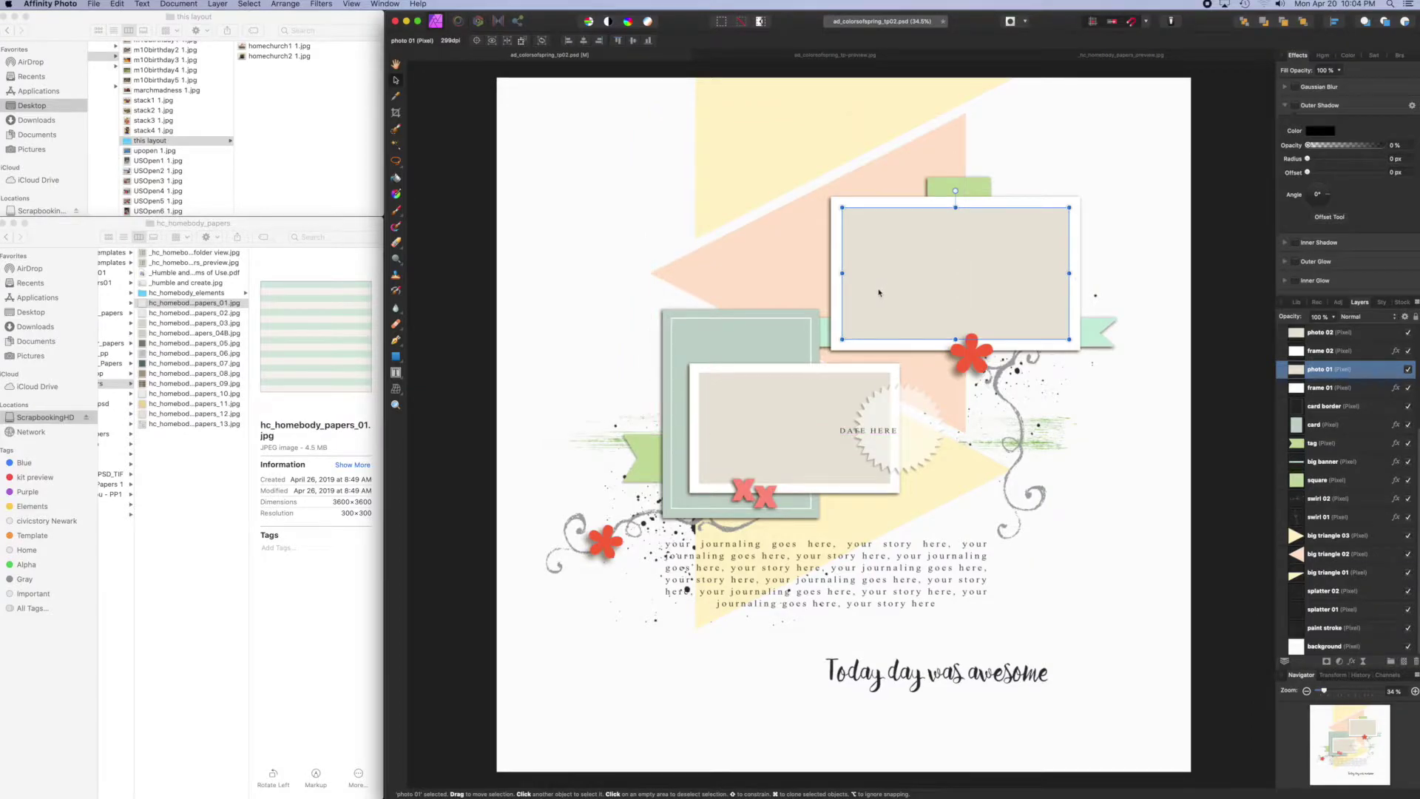
{"action": "left_click", "coordinate": [1130, 508]}
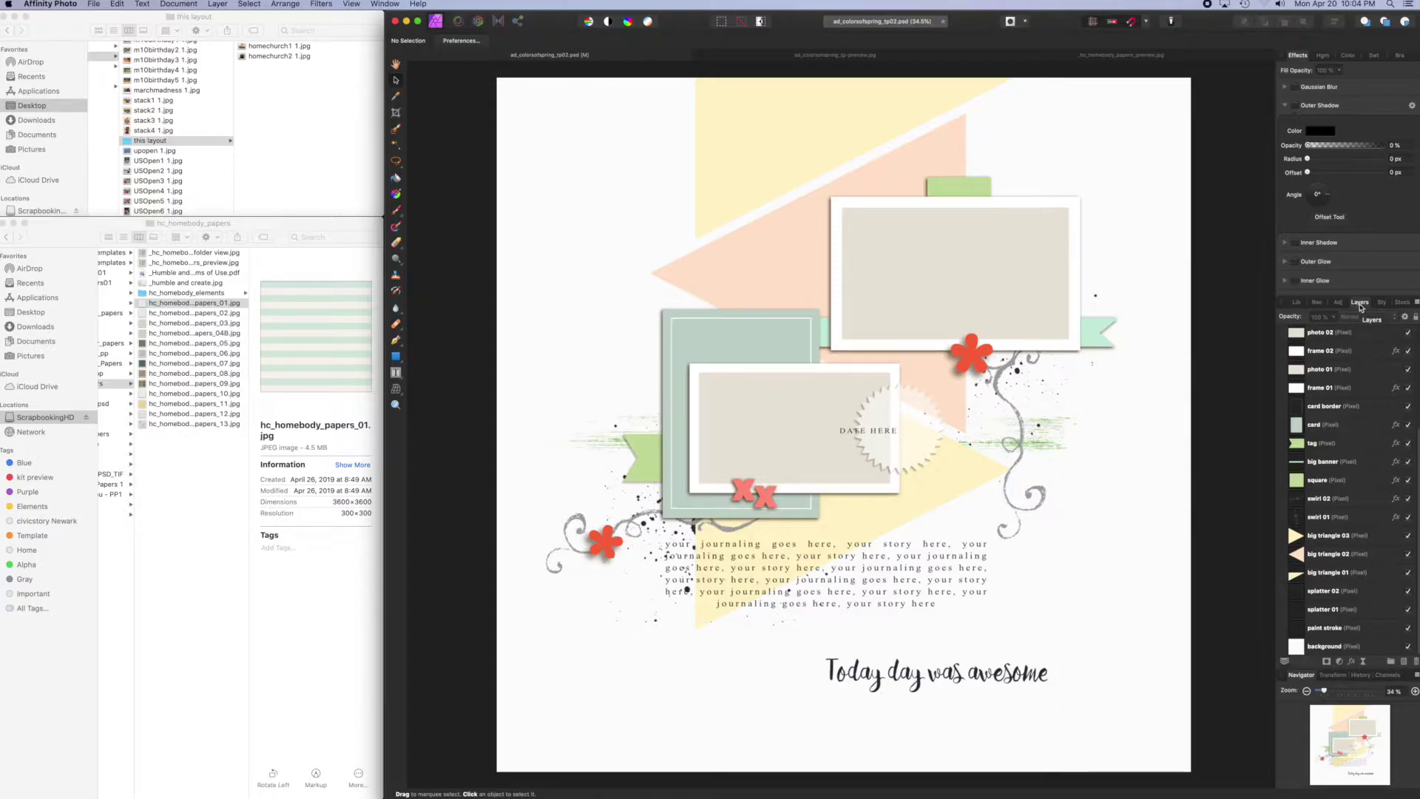
{"action": "scroll", "coordinate": [1351, 364], "scroll_direction": "up", "scroll_amount": 5}
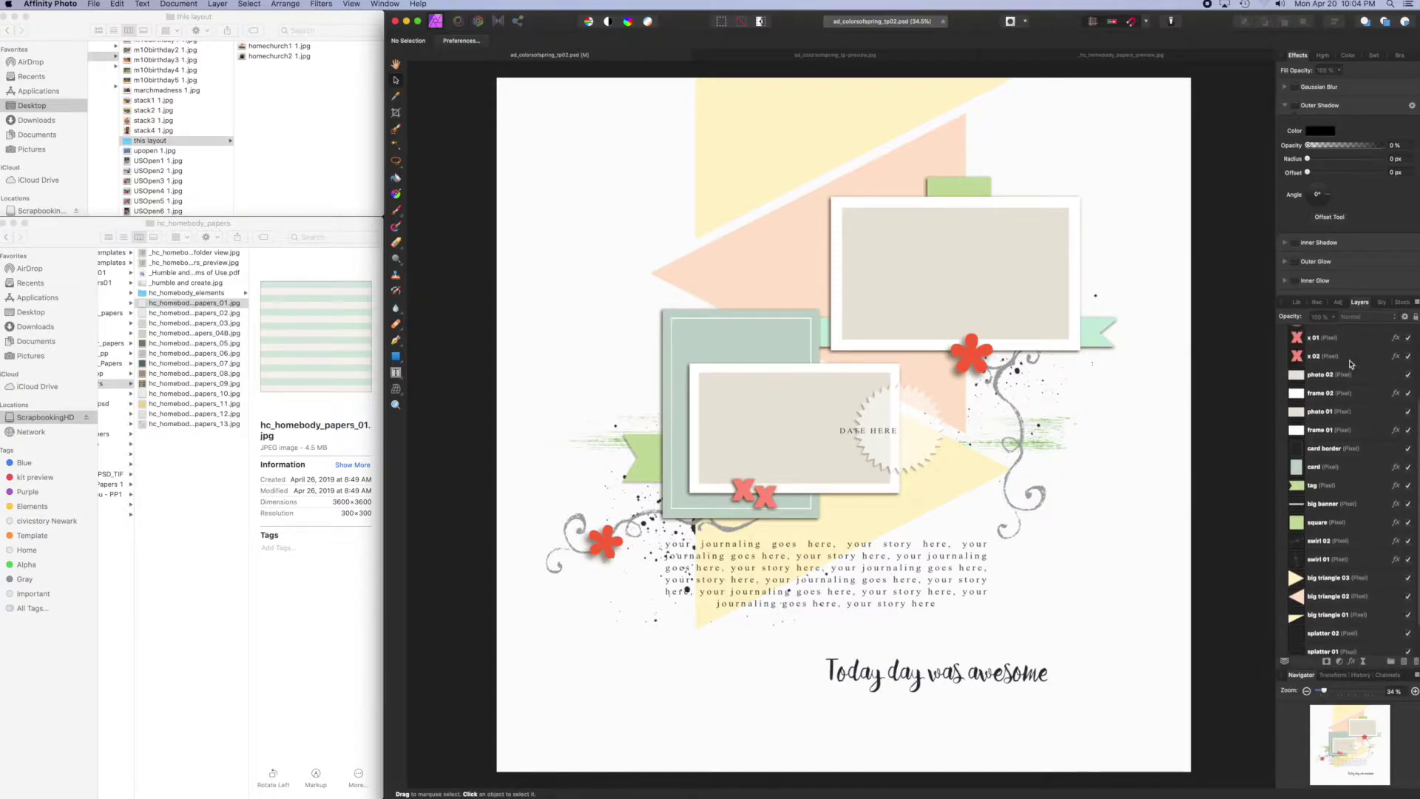
{"action": "scroll", "coordinate": [1351, 364], "scroll_direction": "down", "scroll_amount": 5}
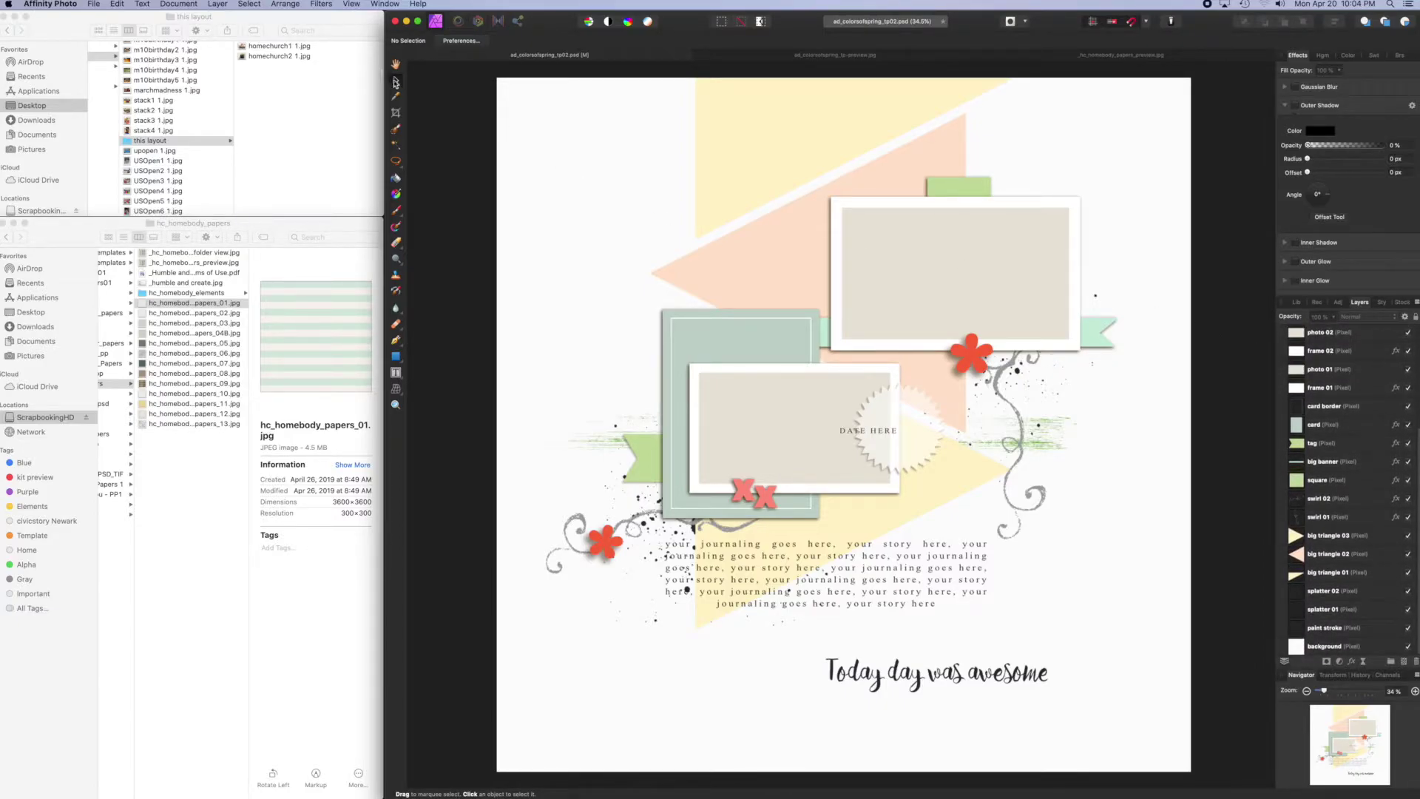
Select the photo 01 placeholder and place homechurch1 1.jpg directly above it in the layout
{"action": "left_click", "coordinate": [955, 280]}
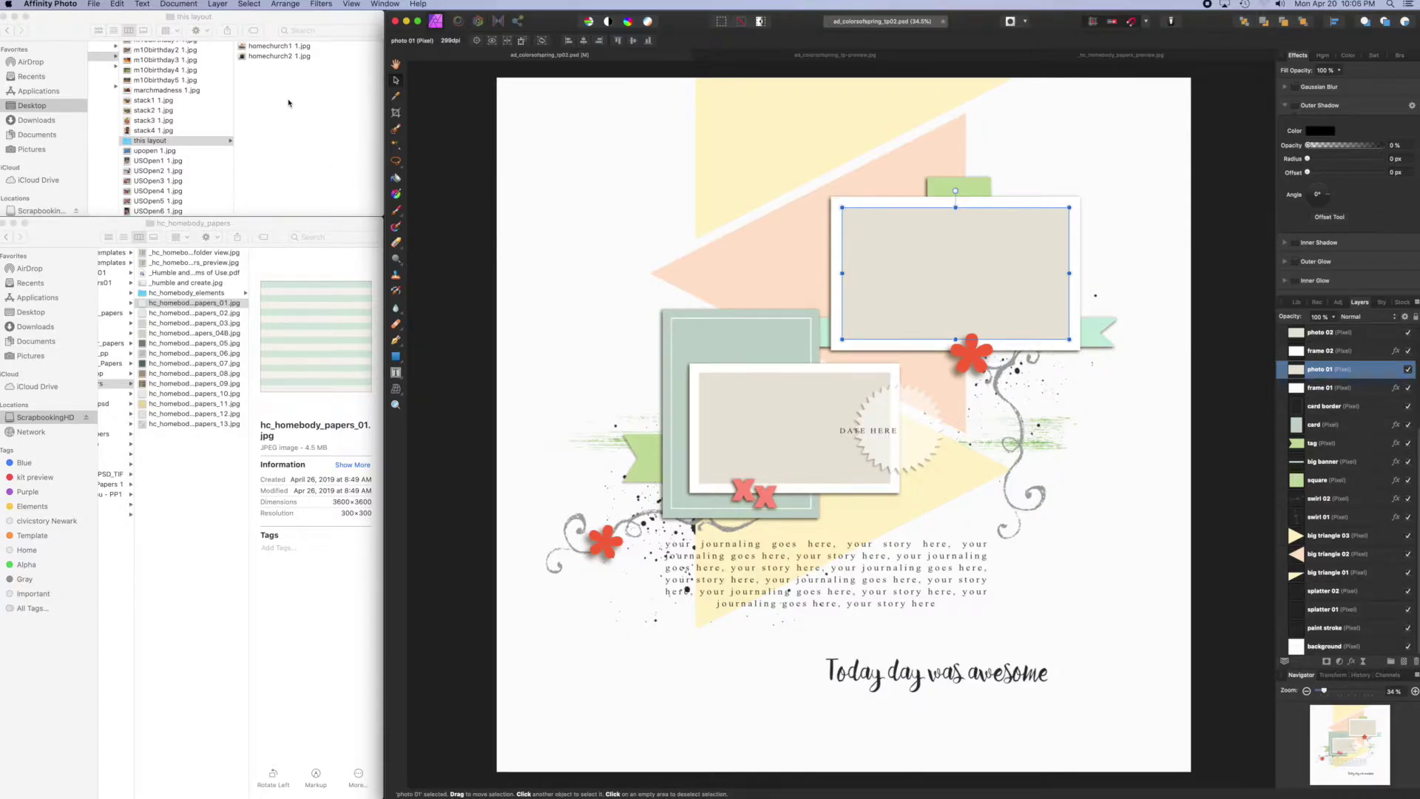
{"action": "left_click", "coordinate": [255, 74]}
{"action": "left_click", "coordinate": [247, 47]}
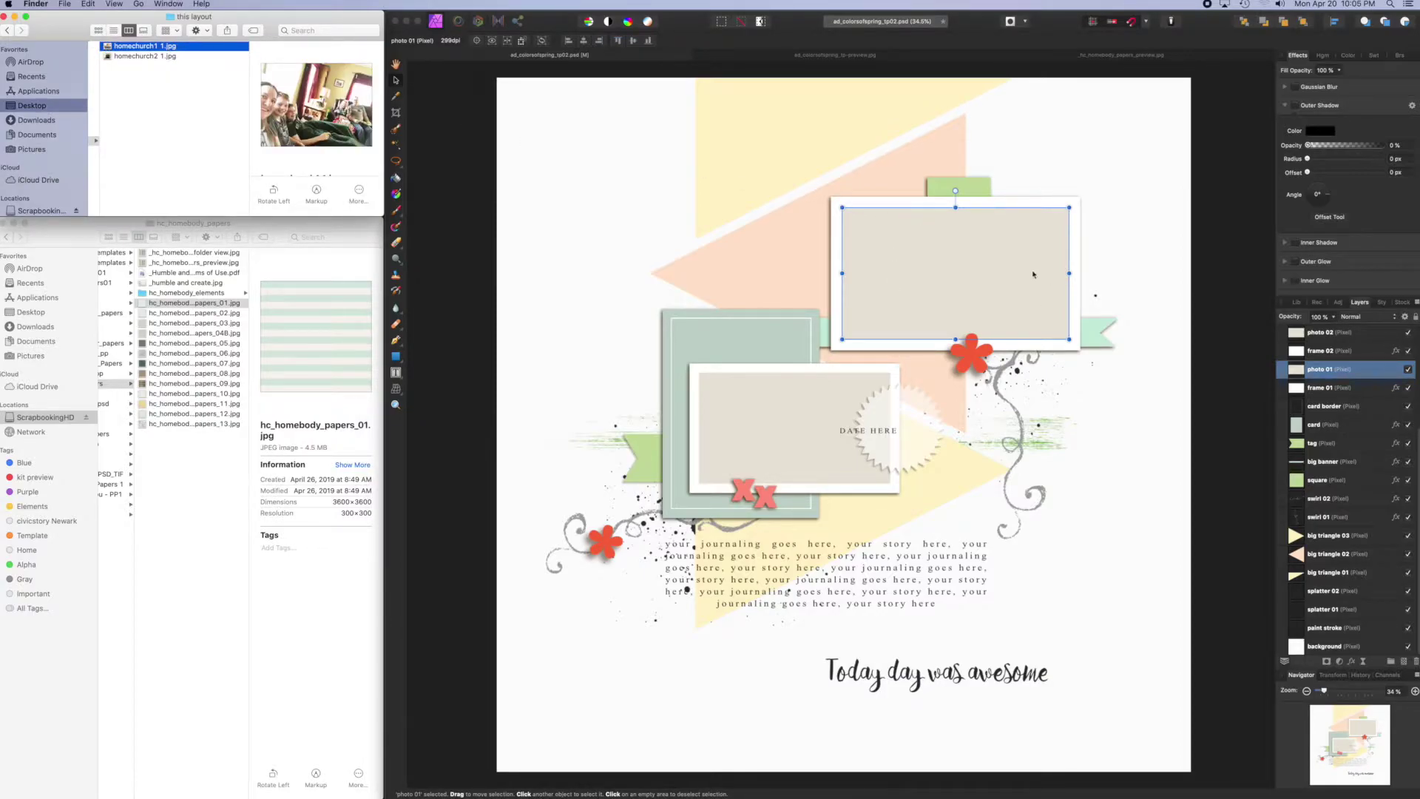
{"action": "left_click", "coordinate": [1000, 249]}
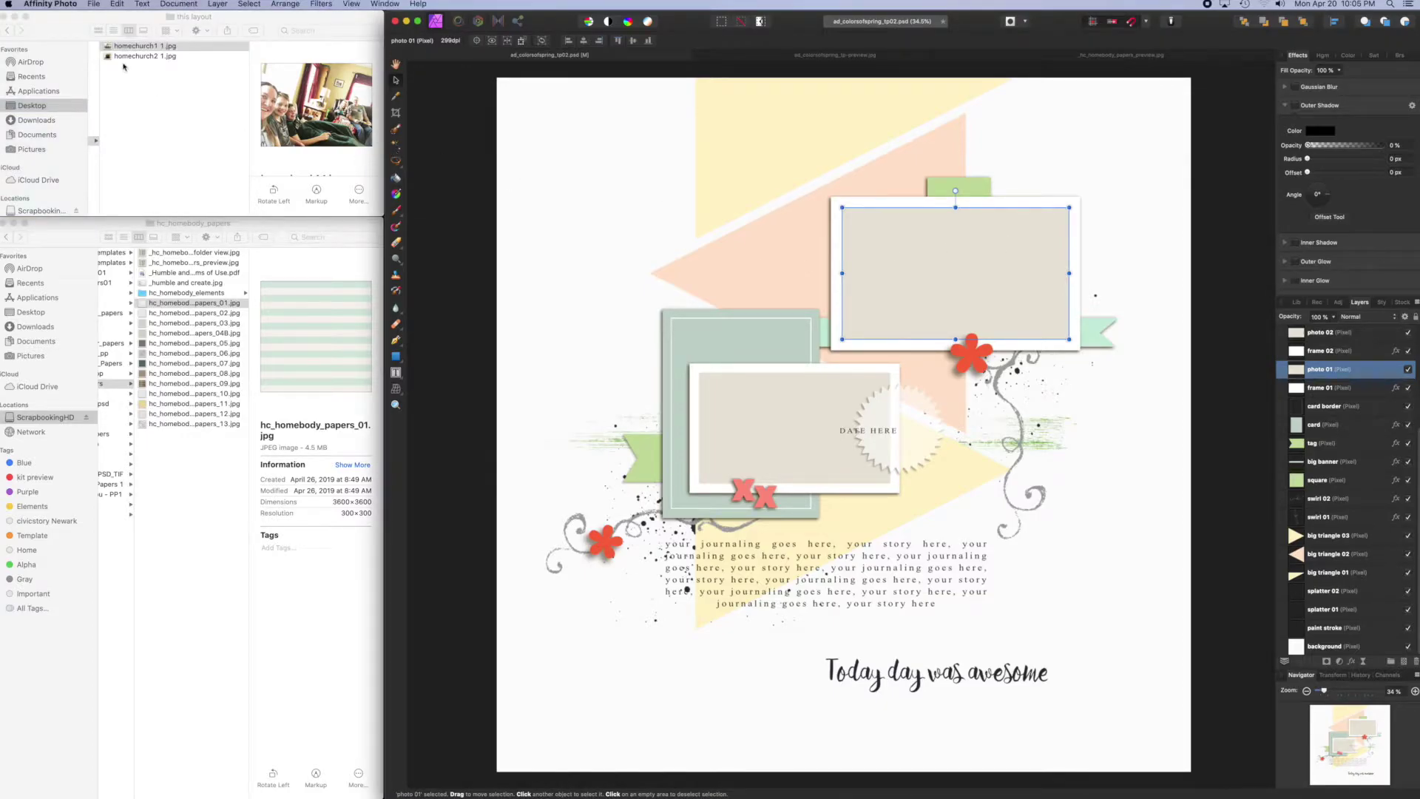
{"action": "left_click_drag", "start_coordinate": [108, 50], "coordinate": [931, 264]}
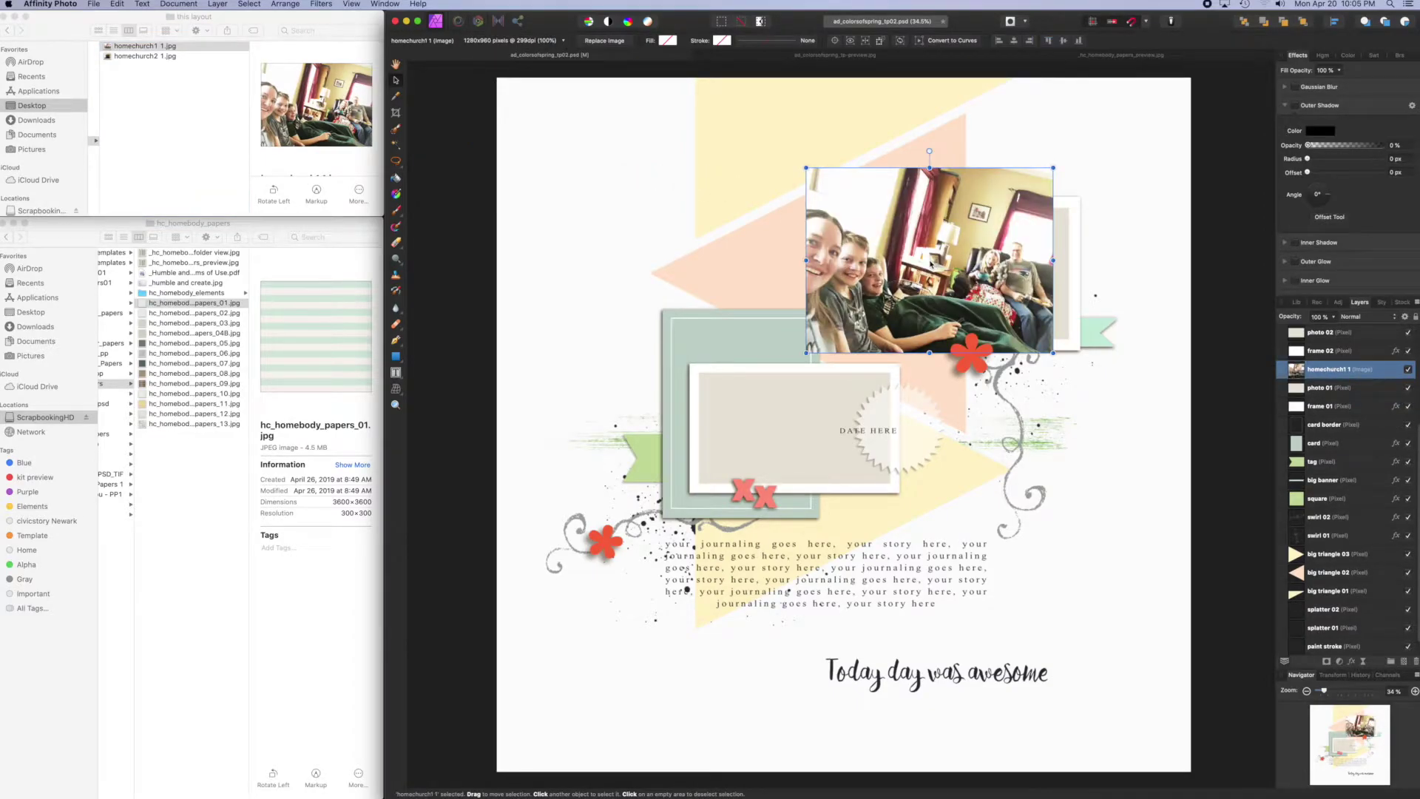
Move the homechurch1 1 image over the photo 01 placeholder and scale it down slightly while still covering the placeholder
{"action": "left_click_drag", "start_coordinate": [939, 264], "coordinate": [988, 283]}
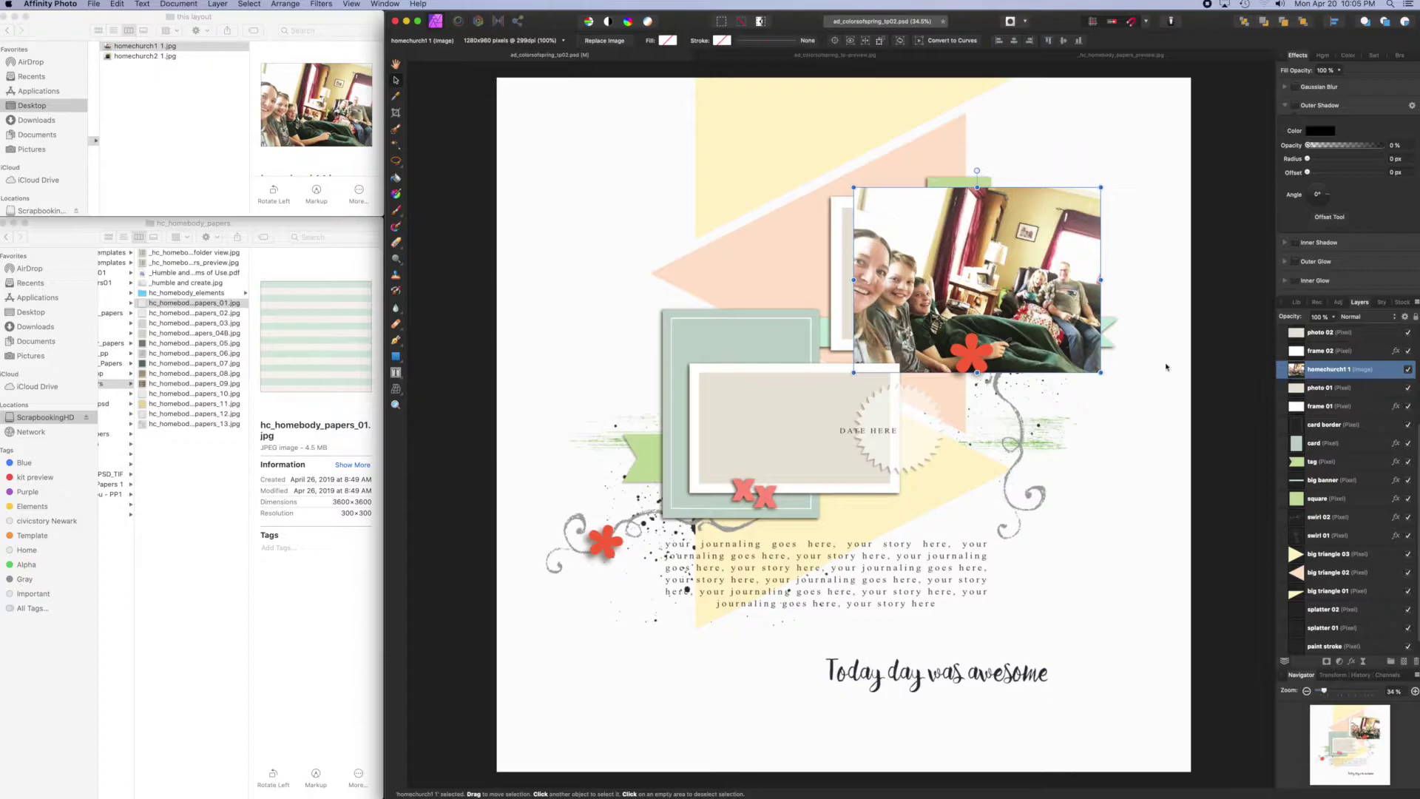
{"action": "left_click_drag", "start_coordinate": [1029, 328], "coordinate": [1008, 327]}
{"action": "left_click_drag", "start_coordinate": [1076, 369], "coordinate": [1073, 367]}
{"action": "left_click_drag", "start_coordinate": [994, 326], "coordinate": [1000, 322]}
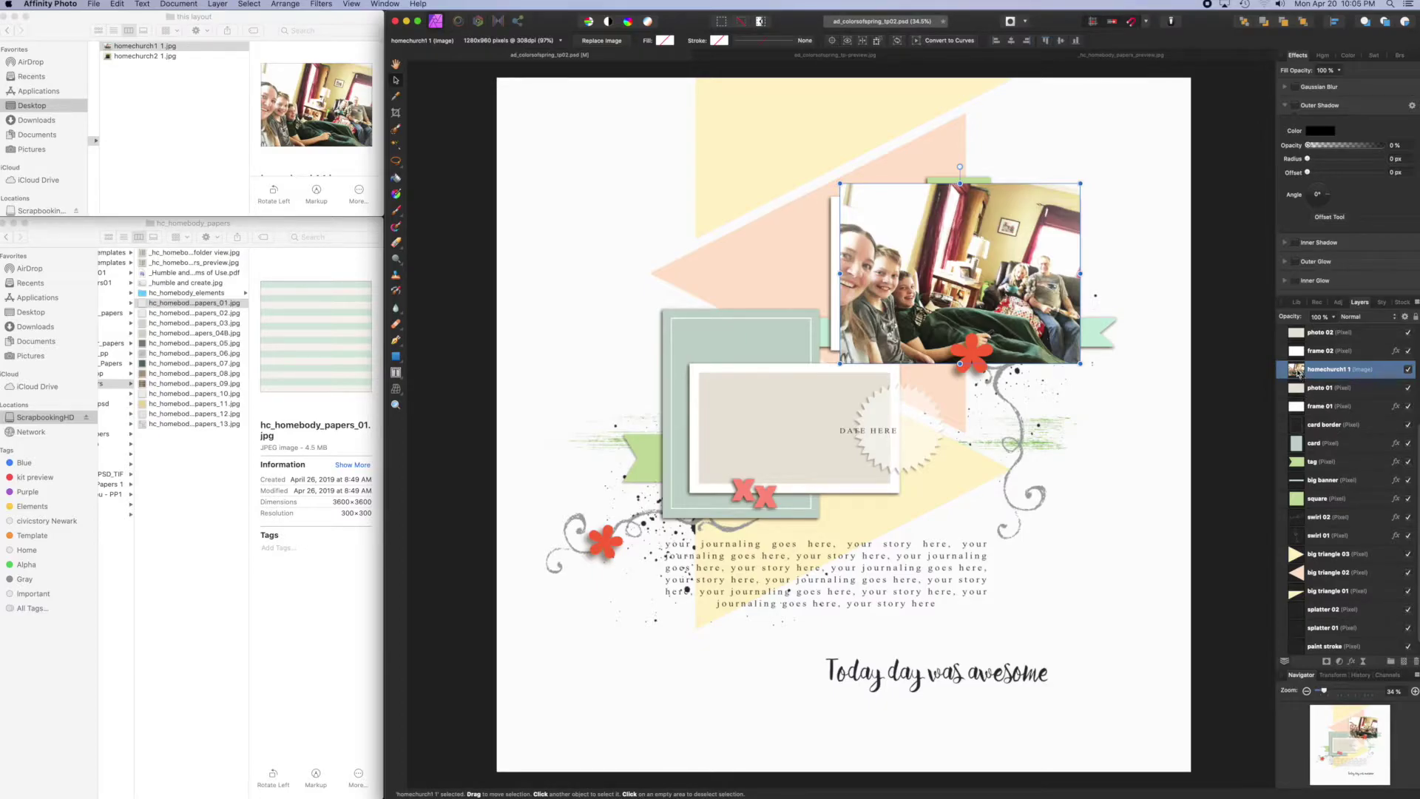
Clip the homechurch1 1 image inside the photo 01 layer and select the photo 01 layer
{"action": "mouse_move", "coordinate": [1298, 372]}
{"action": "left_mouse_down"}
{"action": "mouse_move", "coordinate": [1311, 375]}
{"action": "mouse_move", "coordinate": [1308, 404]}
{"action": "mouse_move", "coordinate": [1299, 363]}
{"action": "mouse_move", "coordinate": [1302, 423]}
{"action": "mouse_move", "coordinate": [1292, 398]}
{"action": "left_mouse_up"}
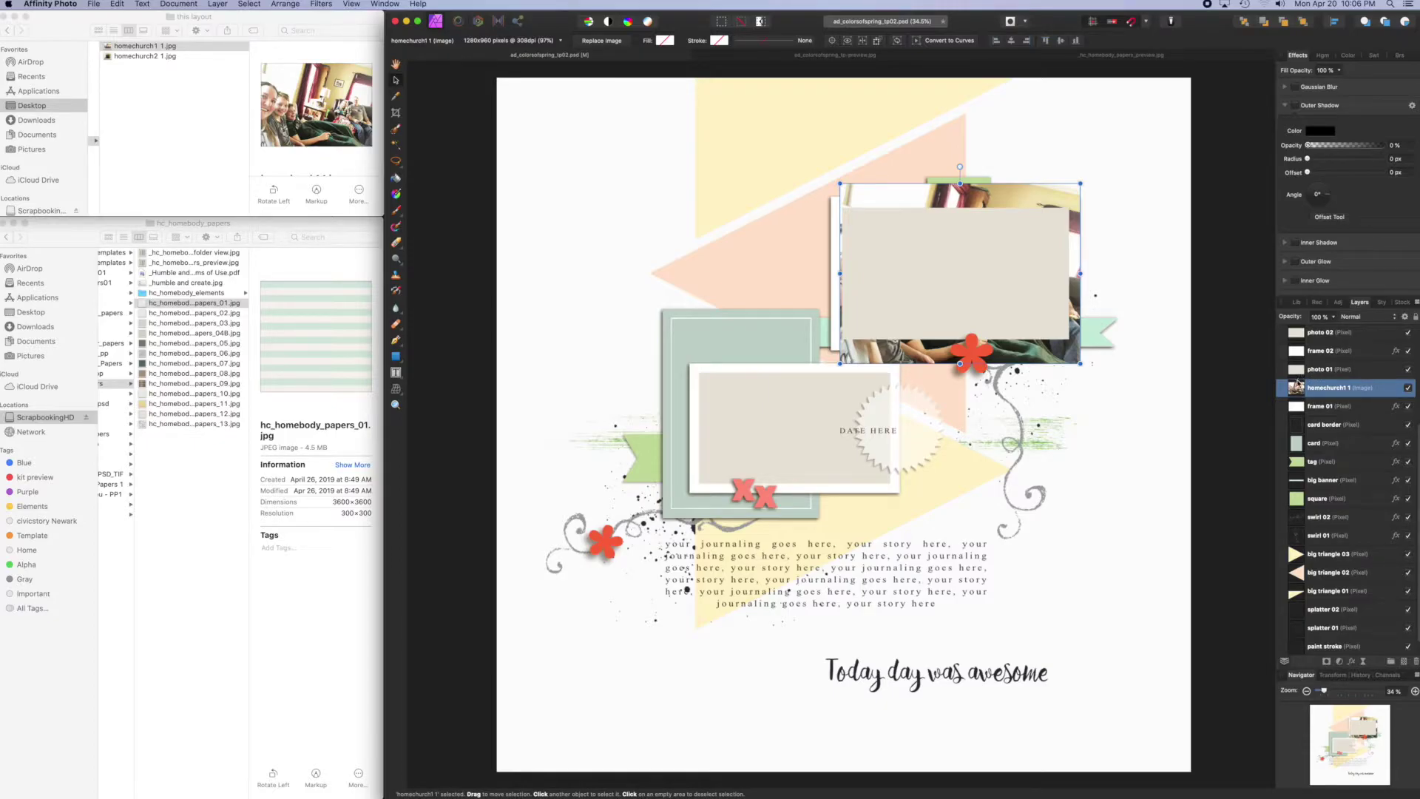
{"action": "left_click_drag", "start_coordinate": [1296, 387], "coordinate": [1325, 400]}
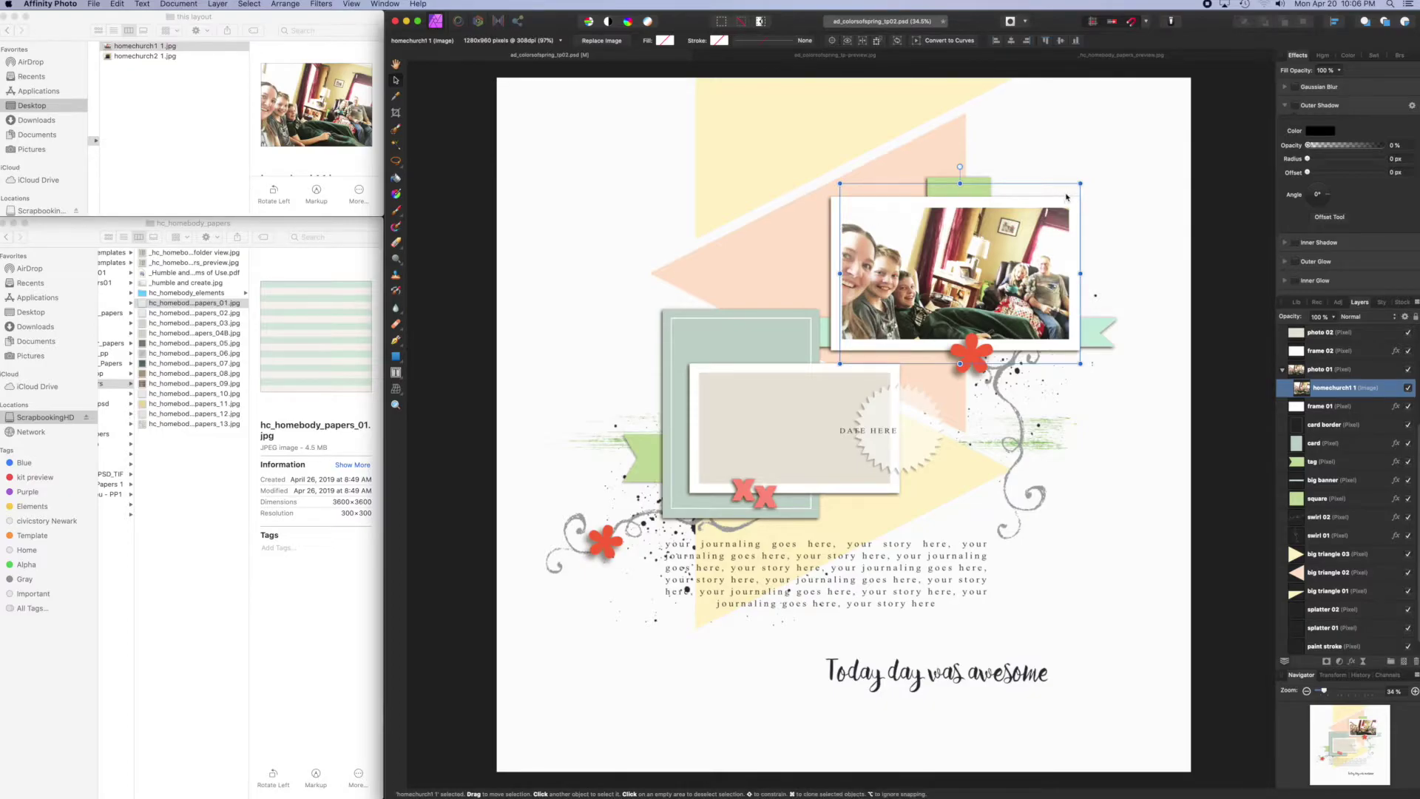
{"action": "left_click", "coordinate": [1335, 374]}
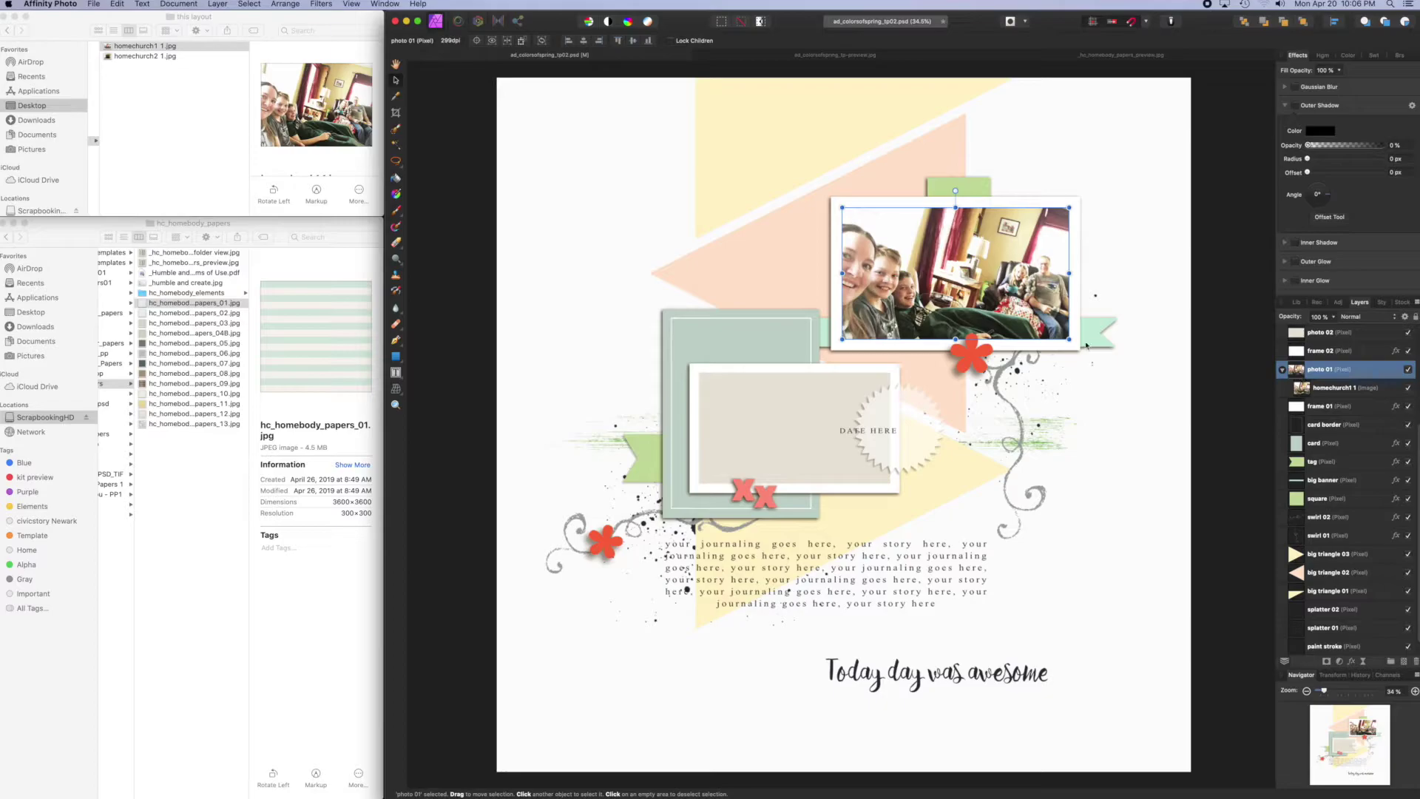
Enlarge the clipped homechurch1 1 image slightly and reposition it within the photo 01 frame
{"action": "left_click", "coordinate": [1329, 395]}
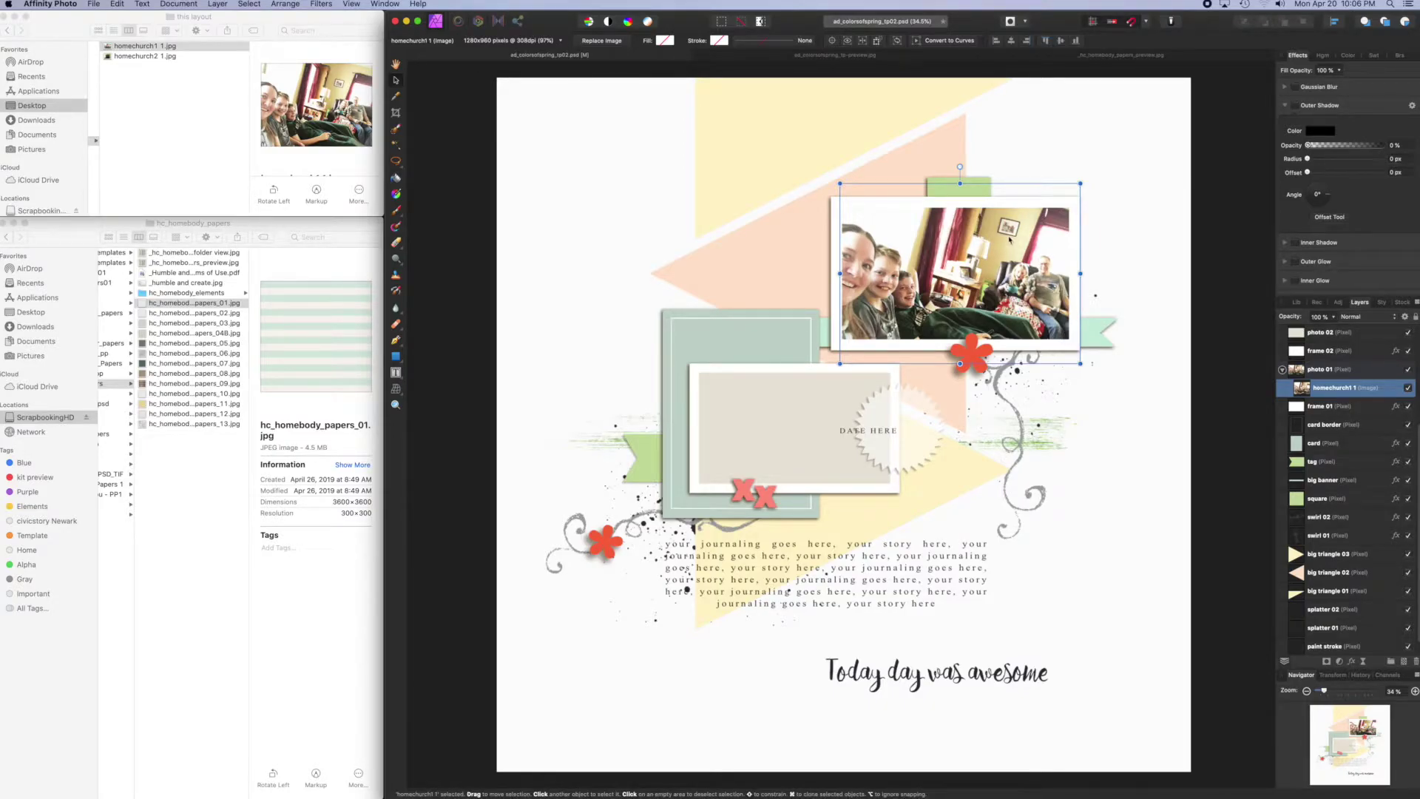
{"action": "mouse_move", "coordinate": [1081, 363]}
{"action": "left_mouse_down"}
{"action": "mouse_move", "coordinate": [1103, 376]}
{"action": "mouse_move", "coordinate": [1089, 369]}
{"action": "left_mouse_up"}
{"action": "left_click_drag", "start_coordinate": [1029, 287], "coordinate": [1030, 279]}
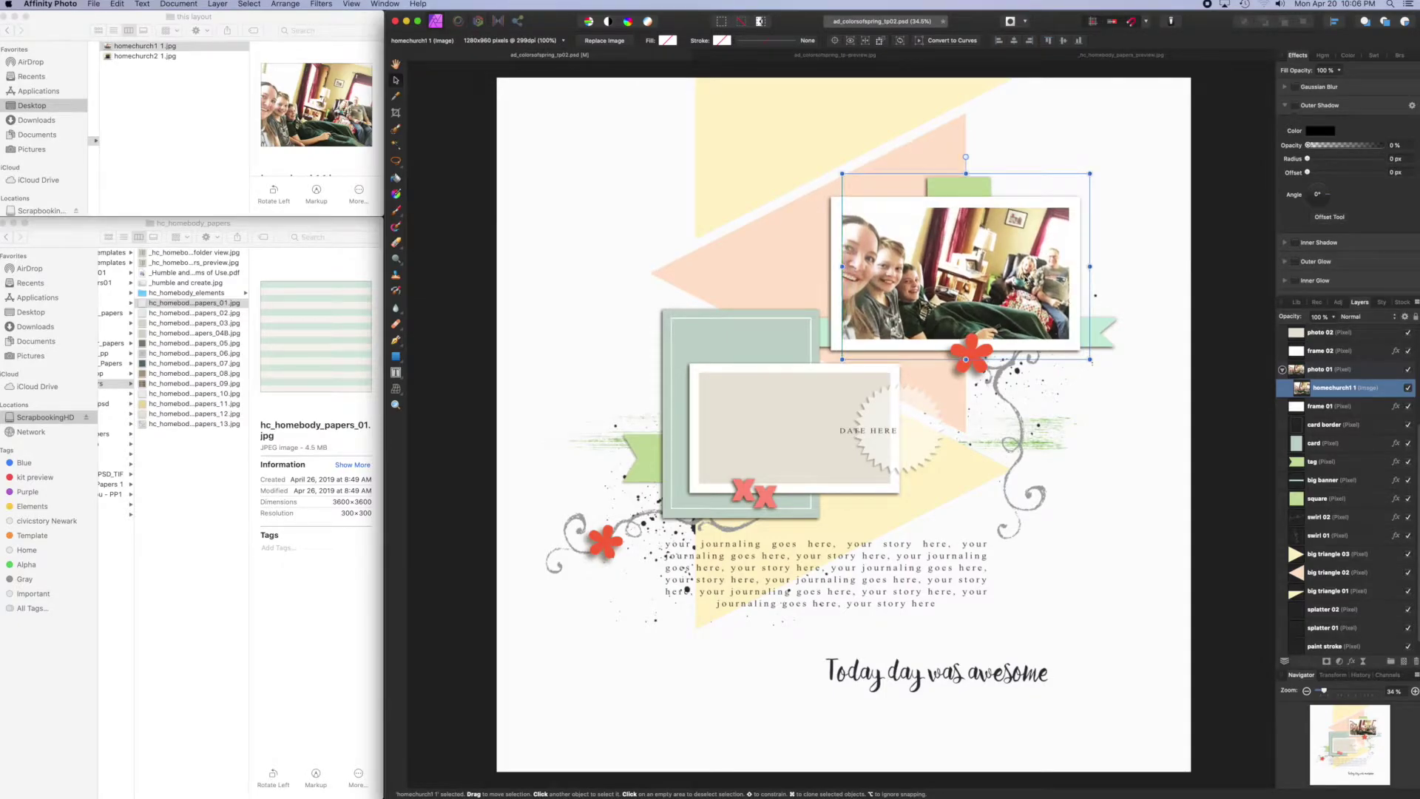
{"action": "left_click", "coordinate": [1177, 533]}
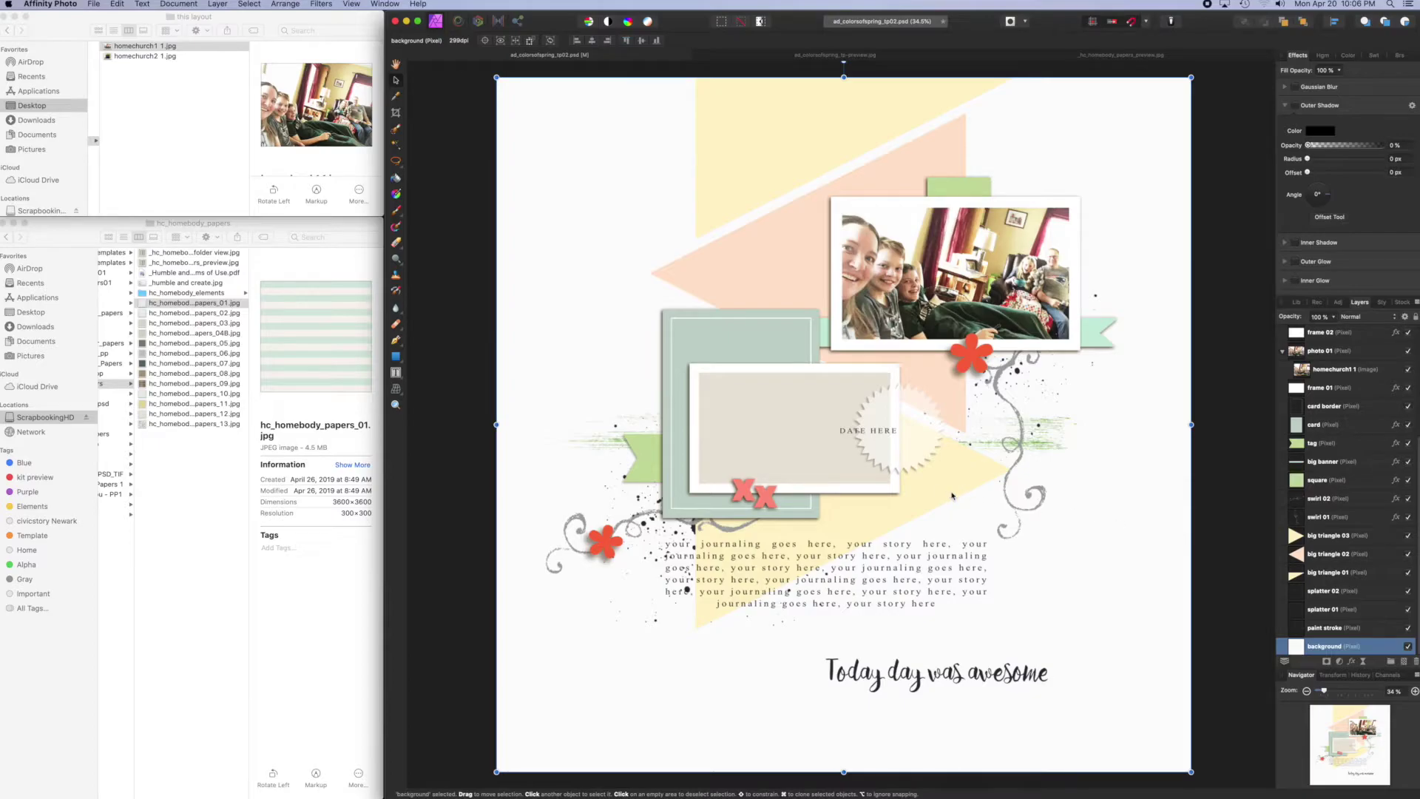
Place homechurch2 1.jpg above the photo 02 placeholder and begin scaling it down proportionally
{"action": "left_click", "coordinate": [793, 423]}
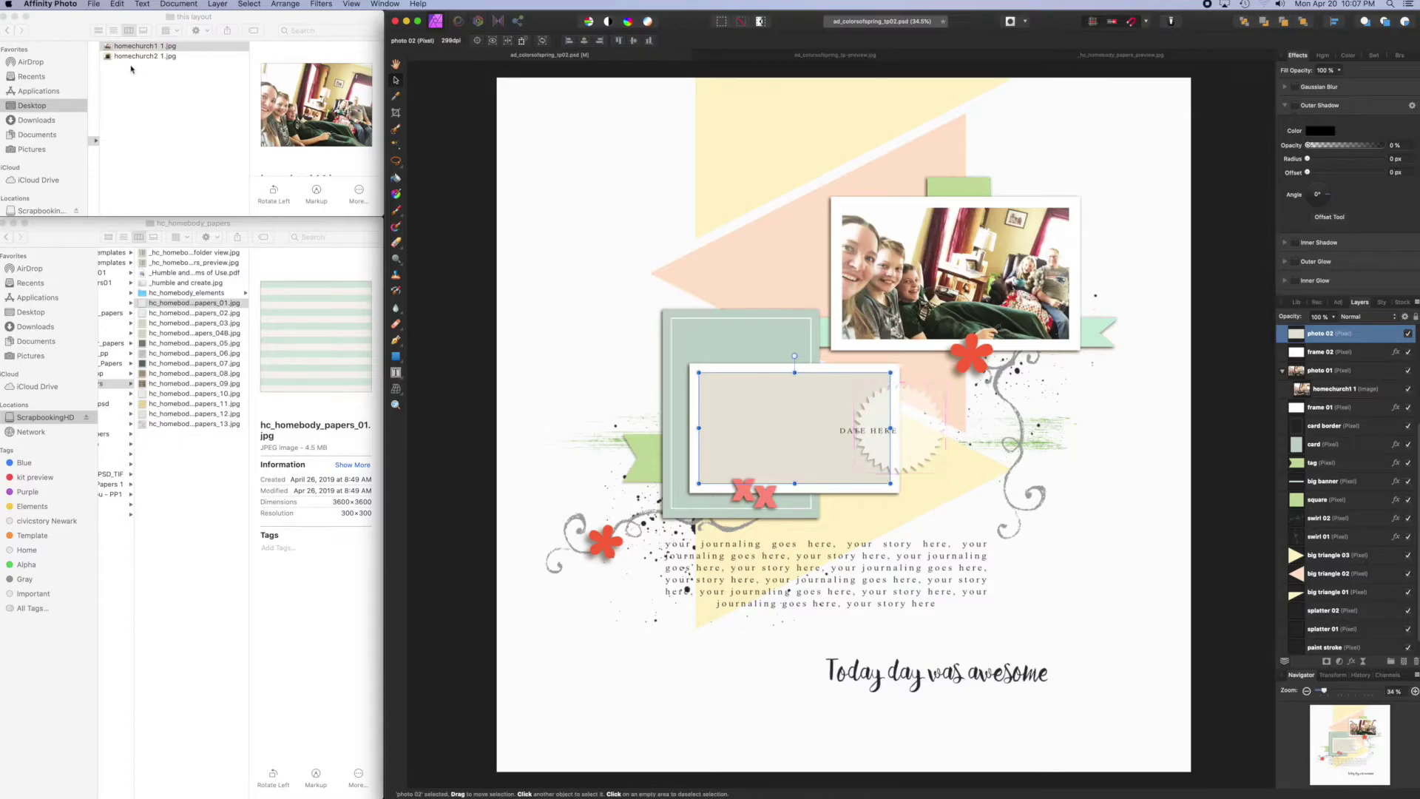
{"action": "left_click", "coordinate": [107, 59]}
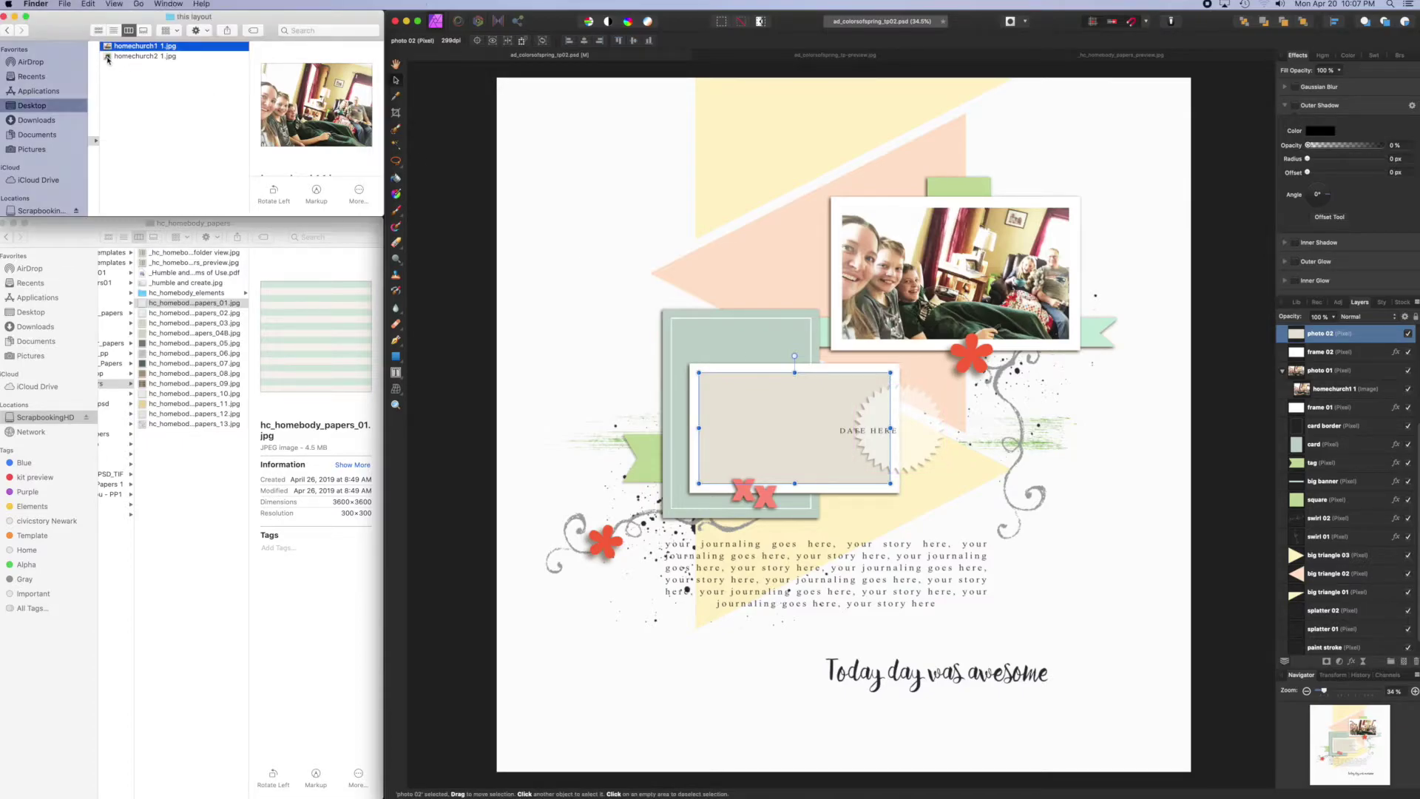
{"action": "left_click_drag", "start_coordinate": [107, 59], "coordinate": [772, 420]}
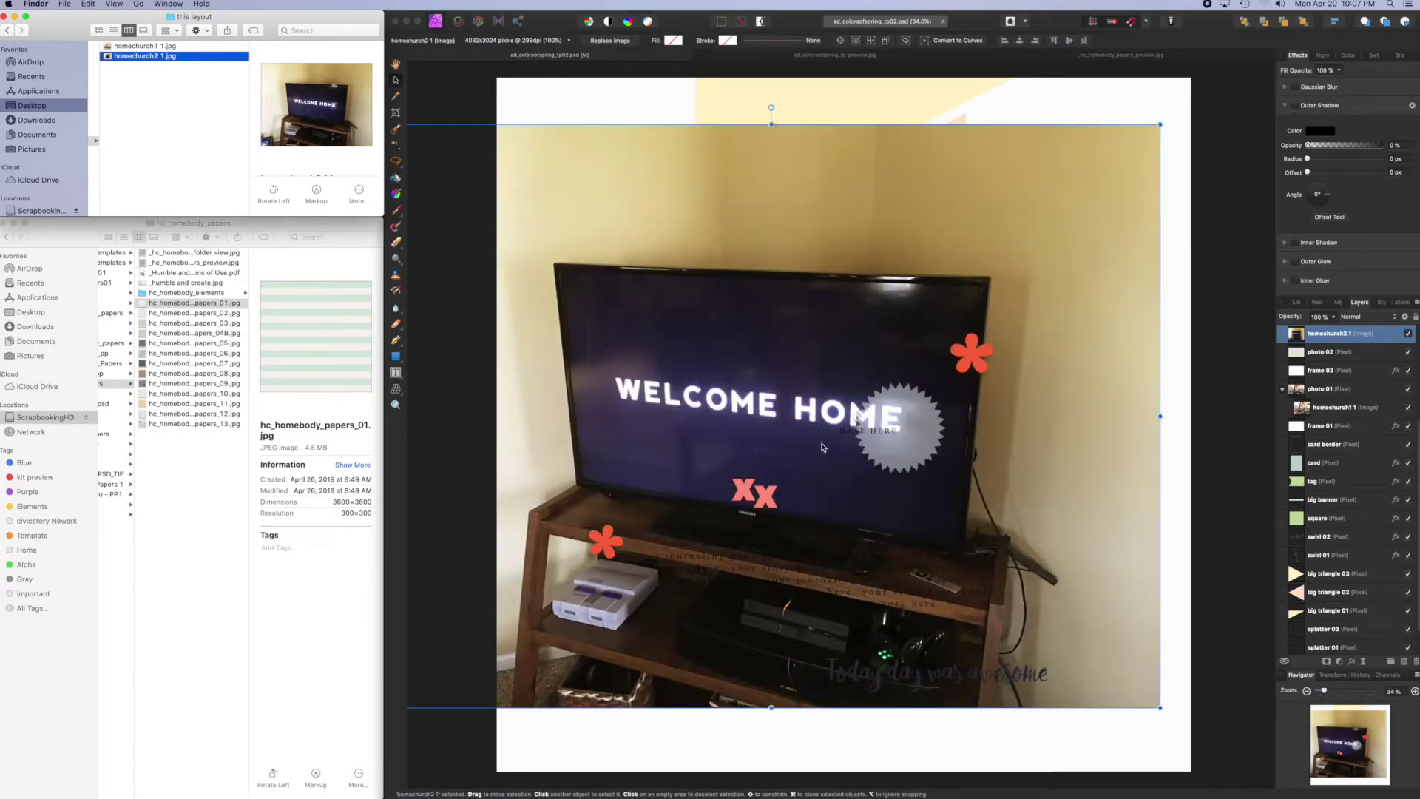
{"action": "left_click", "coordinate": [1160, 126]}
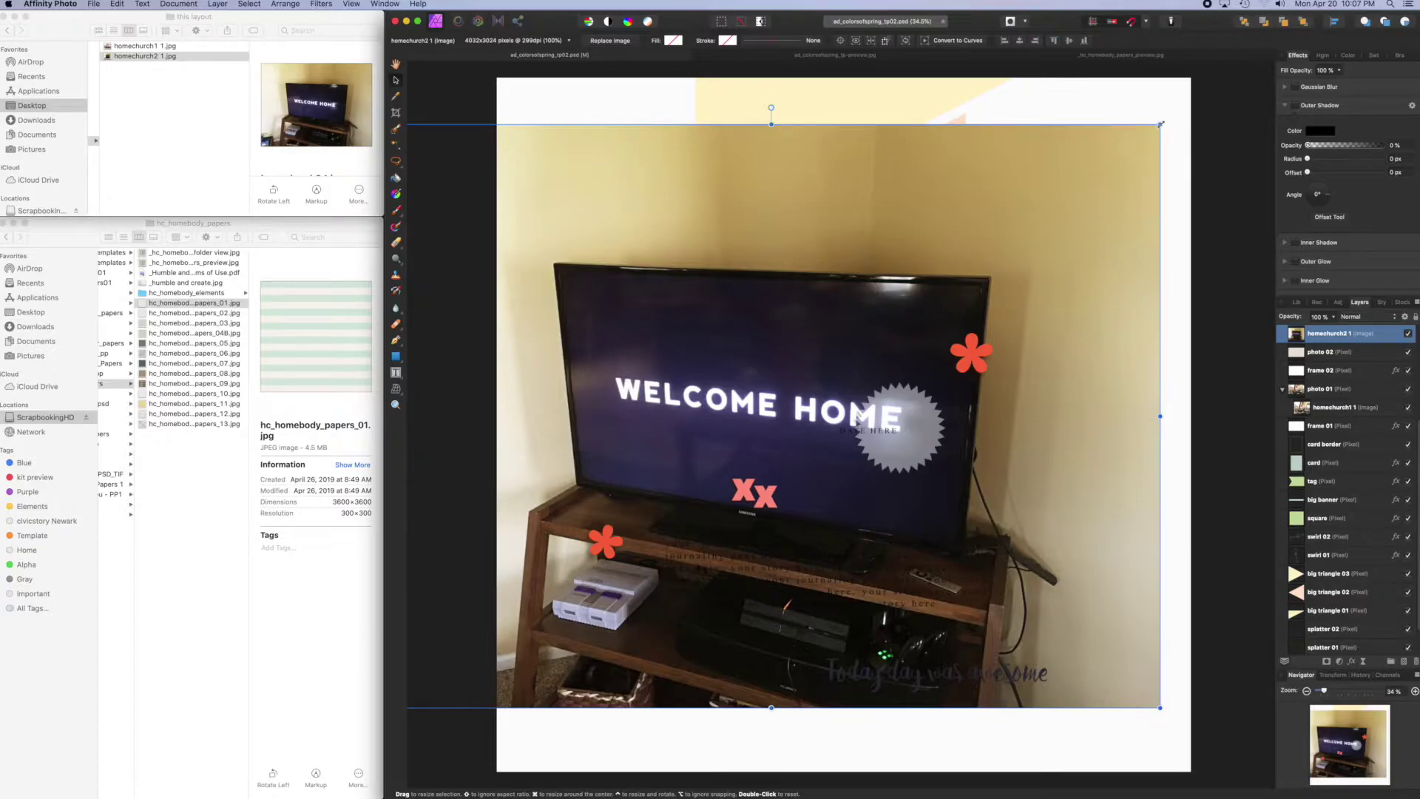
{"action": "left_click_drag", "start_coordinate": [1160, 126], "coordinate": [1119, 207]}
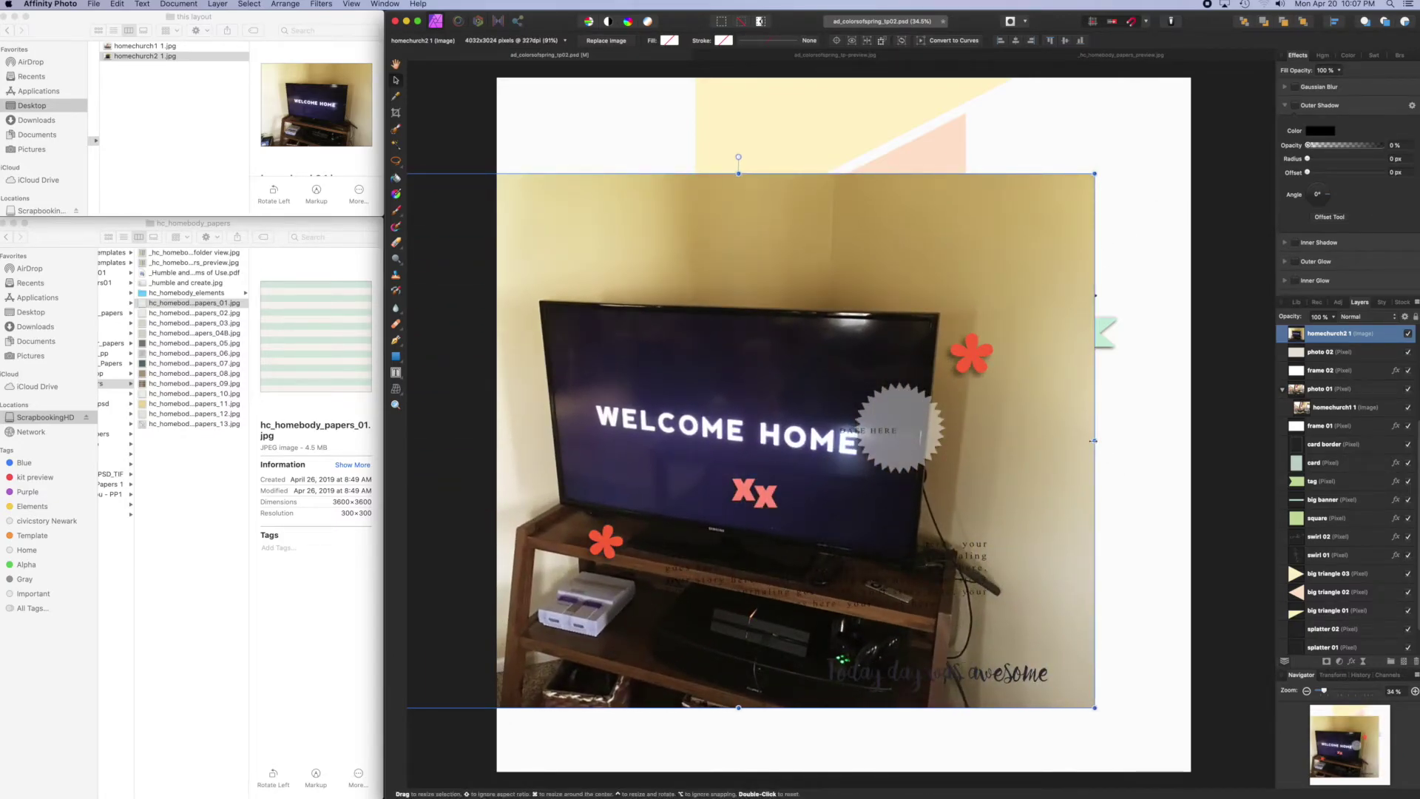
{"action": "left_click_drag", "start_coordinate": [1094, 441], "coordinate": [1127, 442]}
{"action": "left_click_drag", "start_coordinate": [754, 174], "coordinate": [754, 242]}
{"action": "left_click", "coordinate": [117, 4]}
{"action": "left_click", "coordinate": [120, 16]}
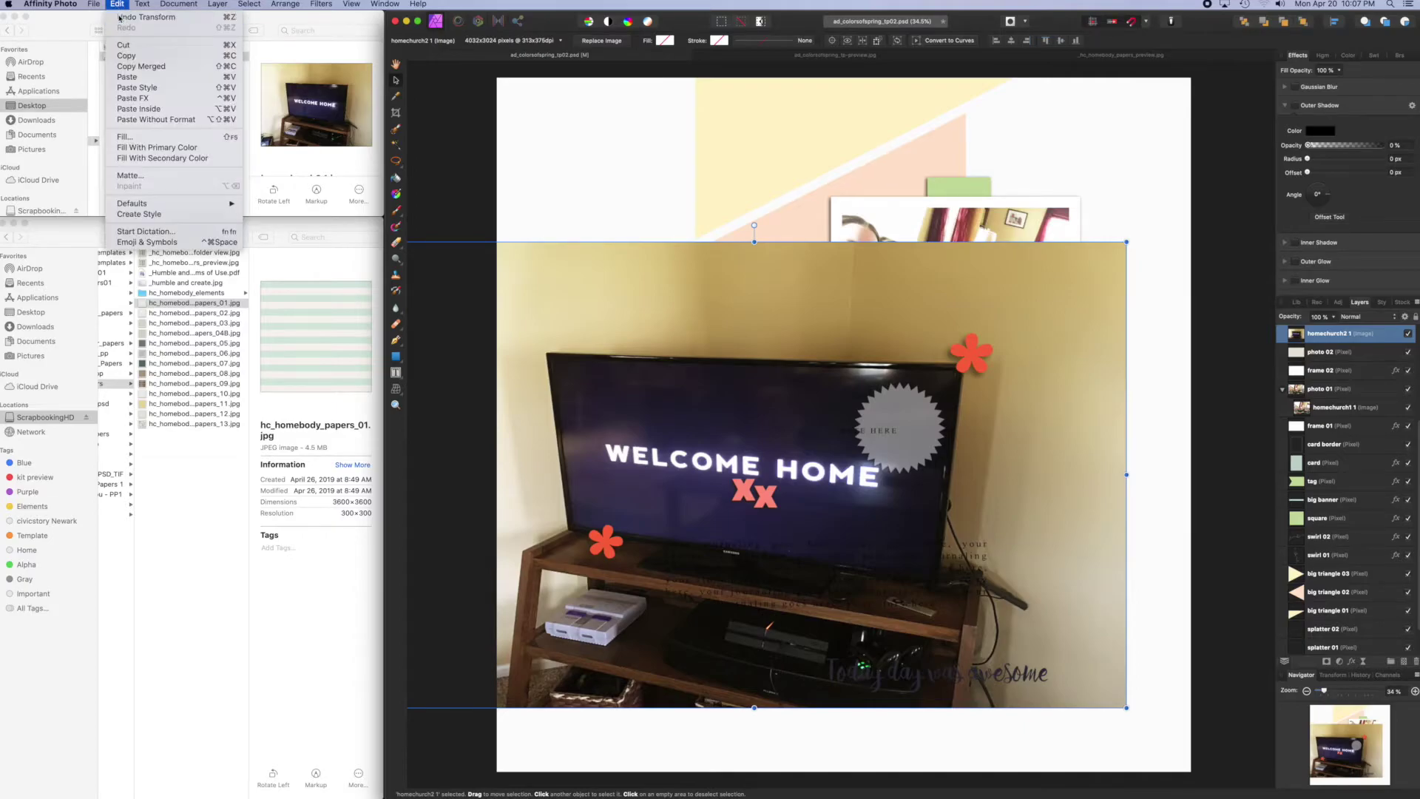
{"action": "left_click", "coordinate": [117, 5]}
{"action": "left_click", "coordinate": [119, 16]}
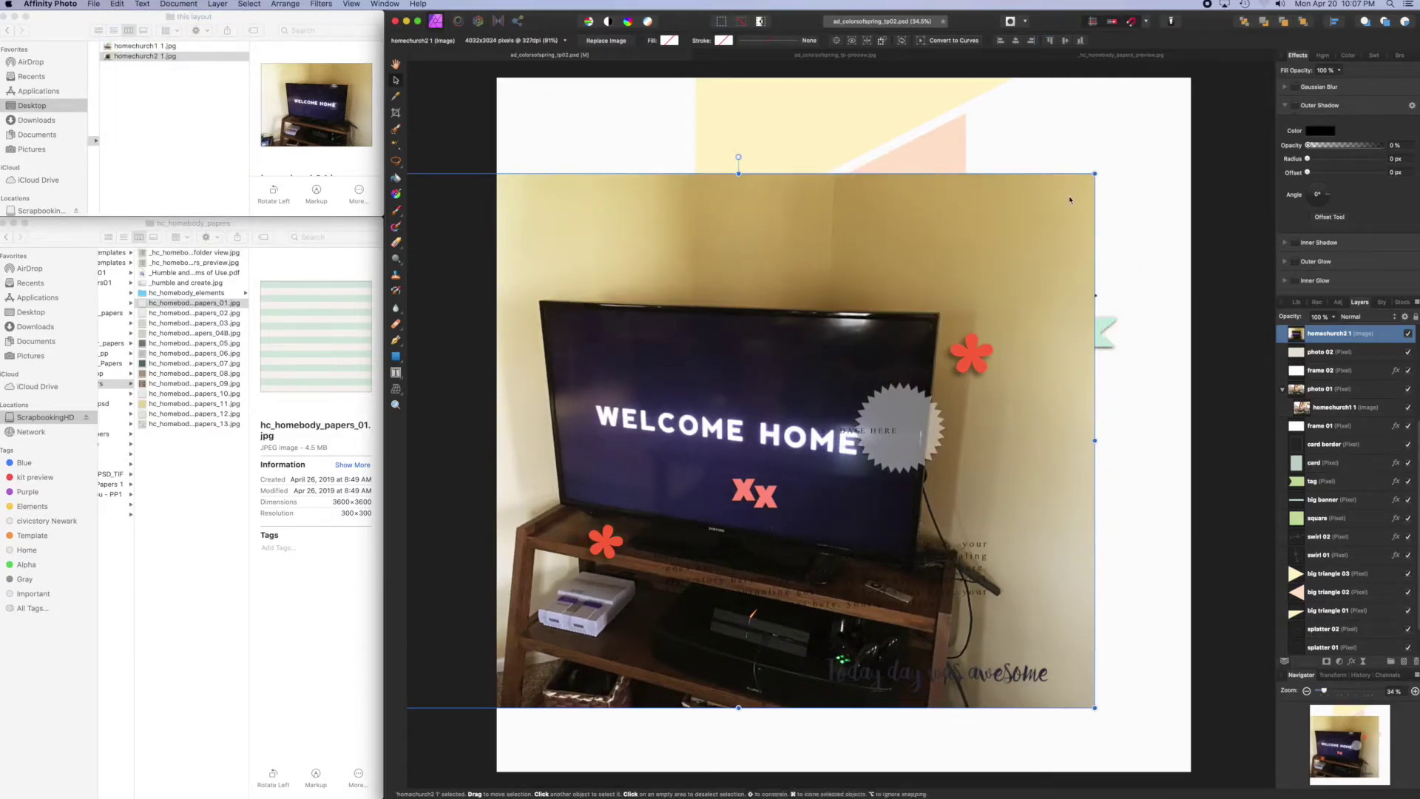
Shrink the homechurch2 1 image to just cover the photo 02 placeholder and clip it inside the photo 02 layer
{"action": "left_click_drag", "start_coordinate": [1095, 173], "coordinate": [878, 342]}
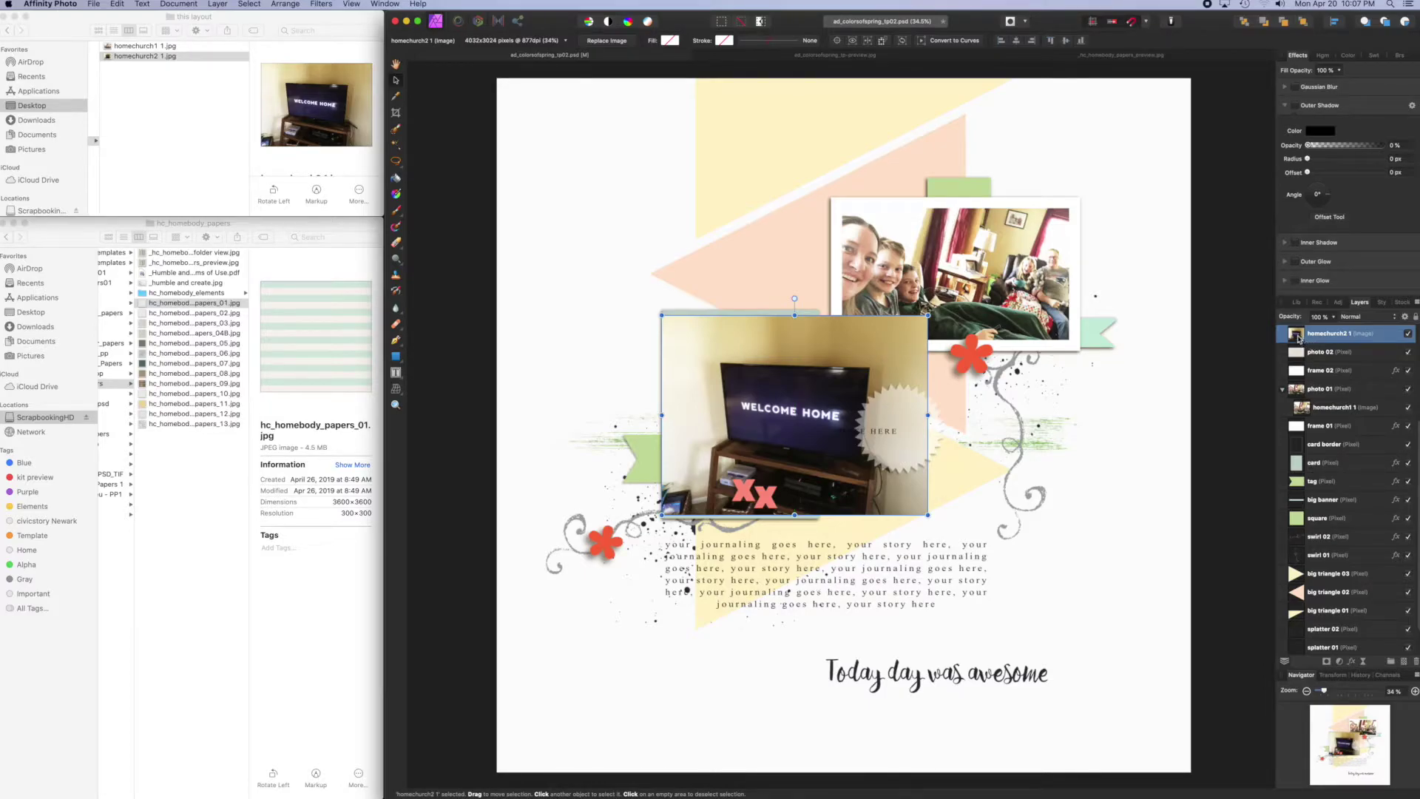
{"action": "left_click_drag", "start_coordinate": [1297, 336], "coordinate": [1332, 363]}
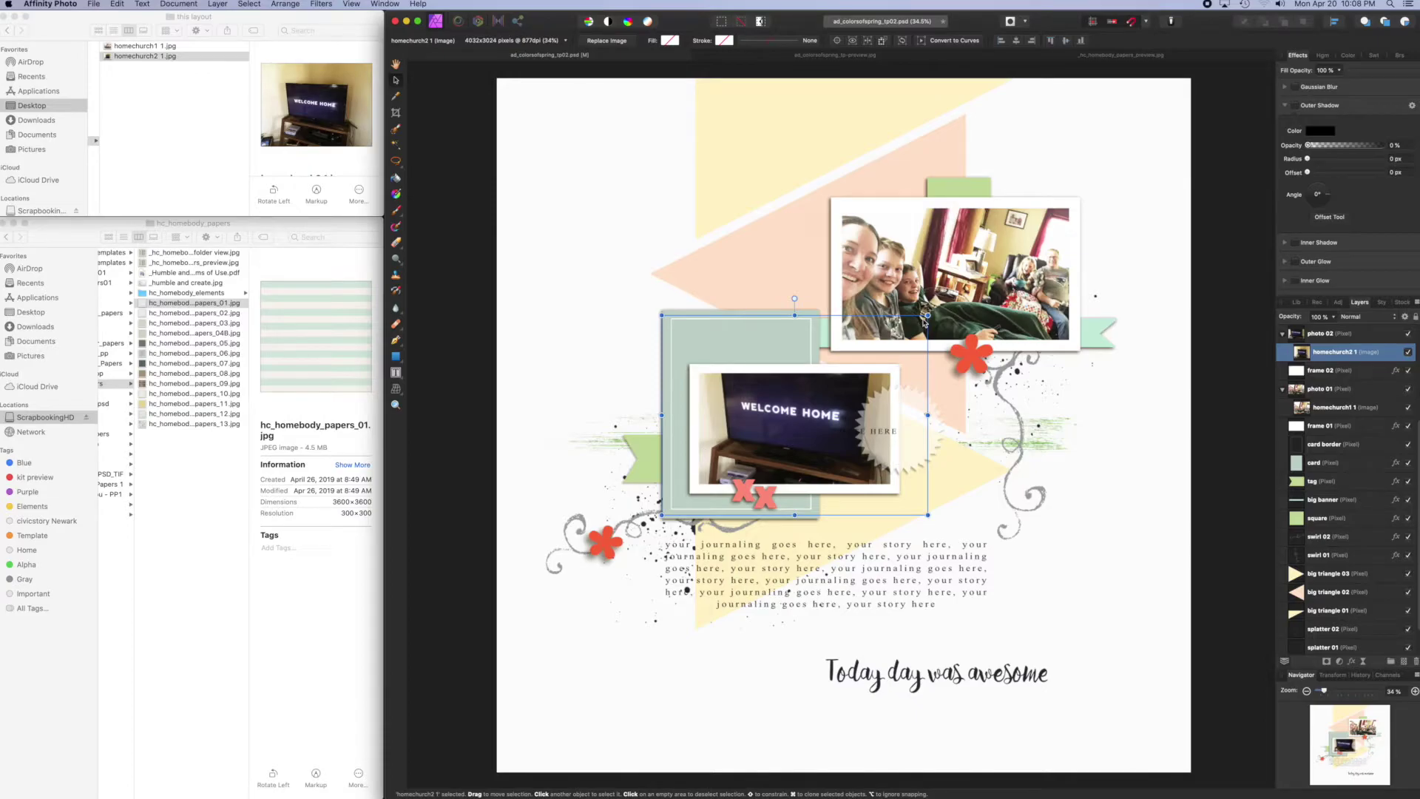
Fine-tune the size and position of the clipped homechurch2 1 image so the television sits well within the photo 02 frame
{"action": "left_click_drag", "start_coordinate": [927, 314], "coordinate": [908, 331]}
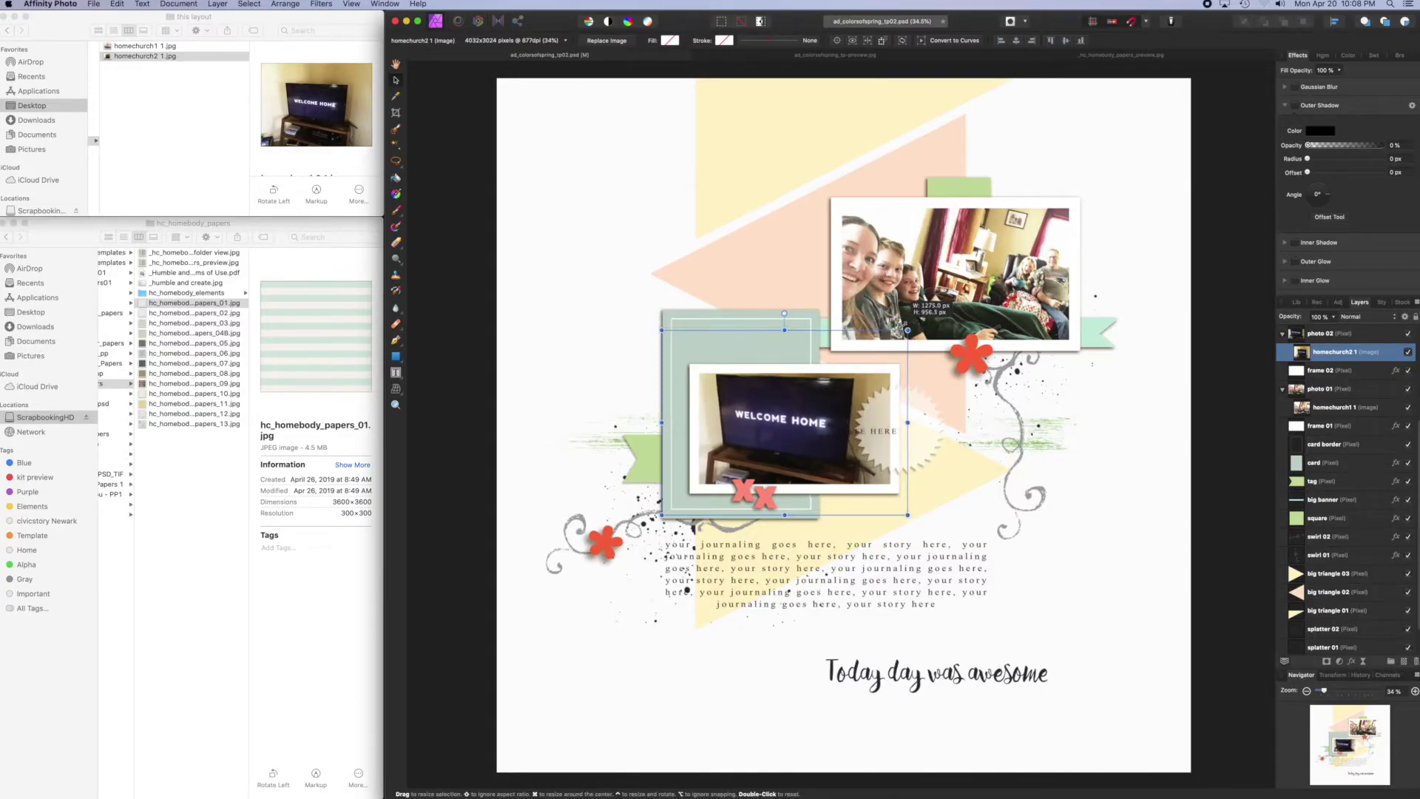
{"action": "left_click_drag", "start_coordinate": [1328, 353], "coordinate": [1303, 352]}
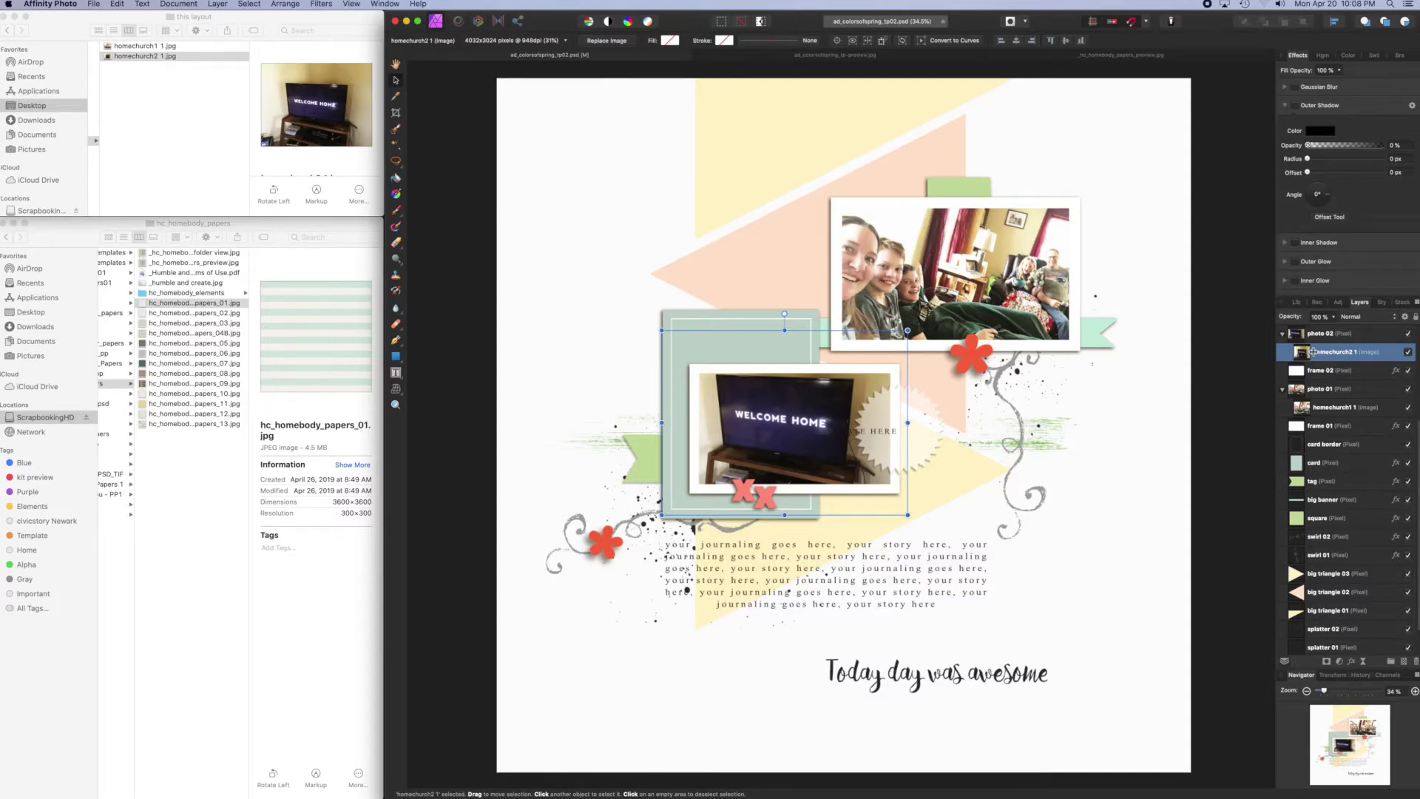
{"action": "left_click_drag", "start_coordinate": [842, 458], "coordinate": [840, 455]}
{"action": "left_click_drag", "start_coordinate": [910, 327], "coordinate": [923, 316]}
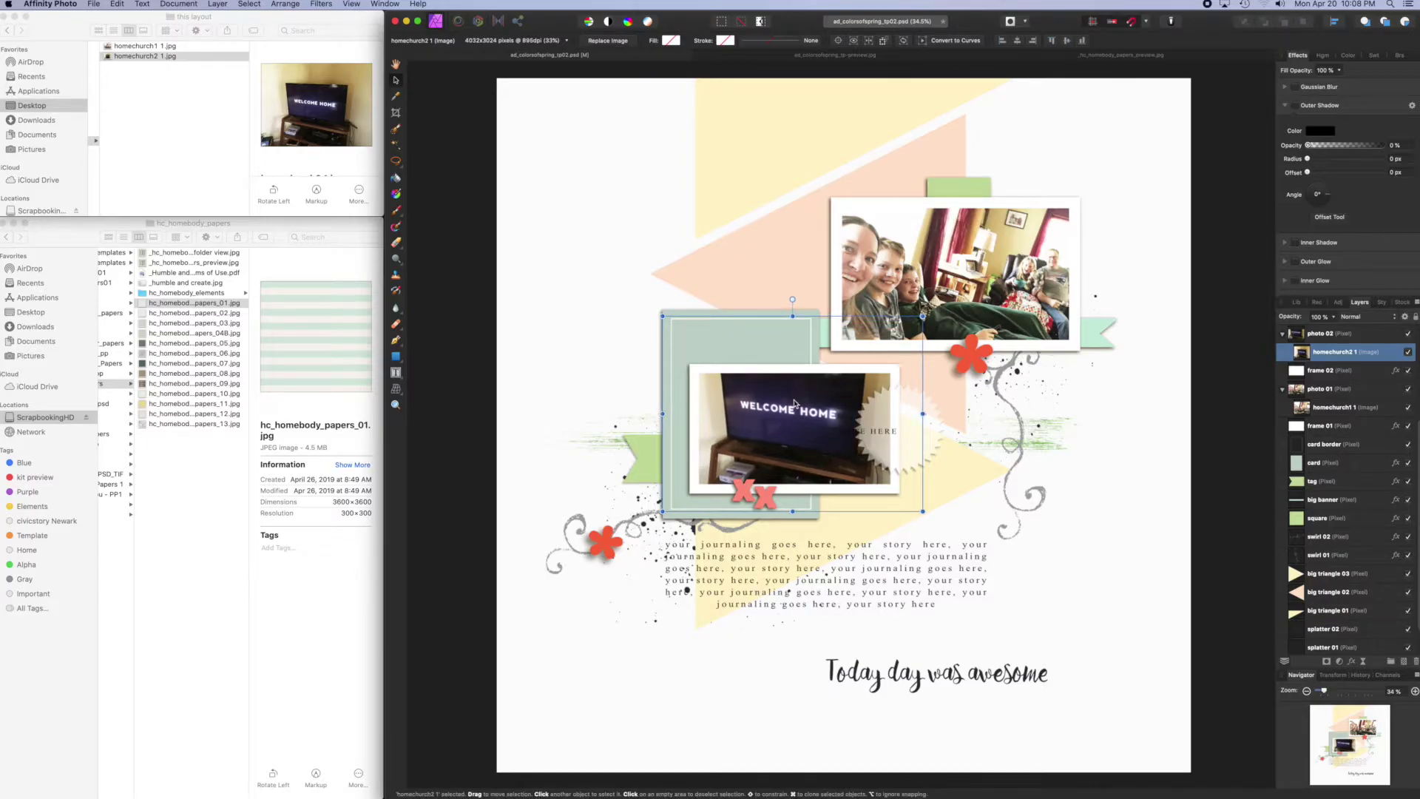
{"action": "left_click_drag", "start_coordinate": [796, 403], "coordinate": [788, 403]}
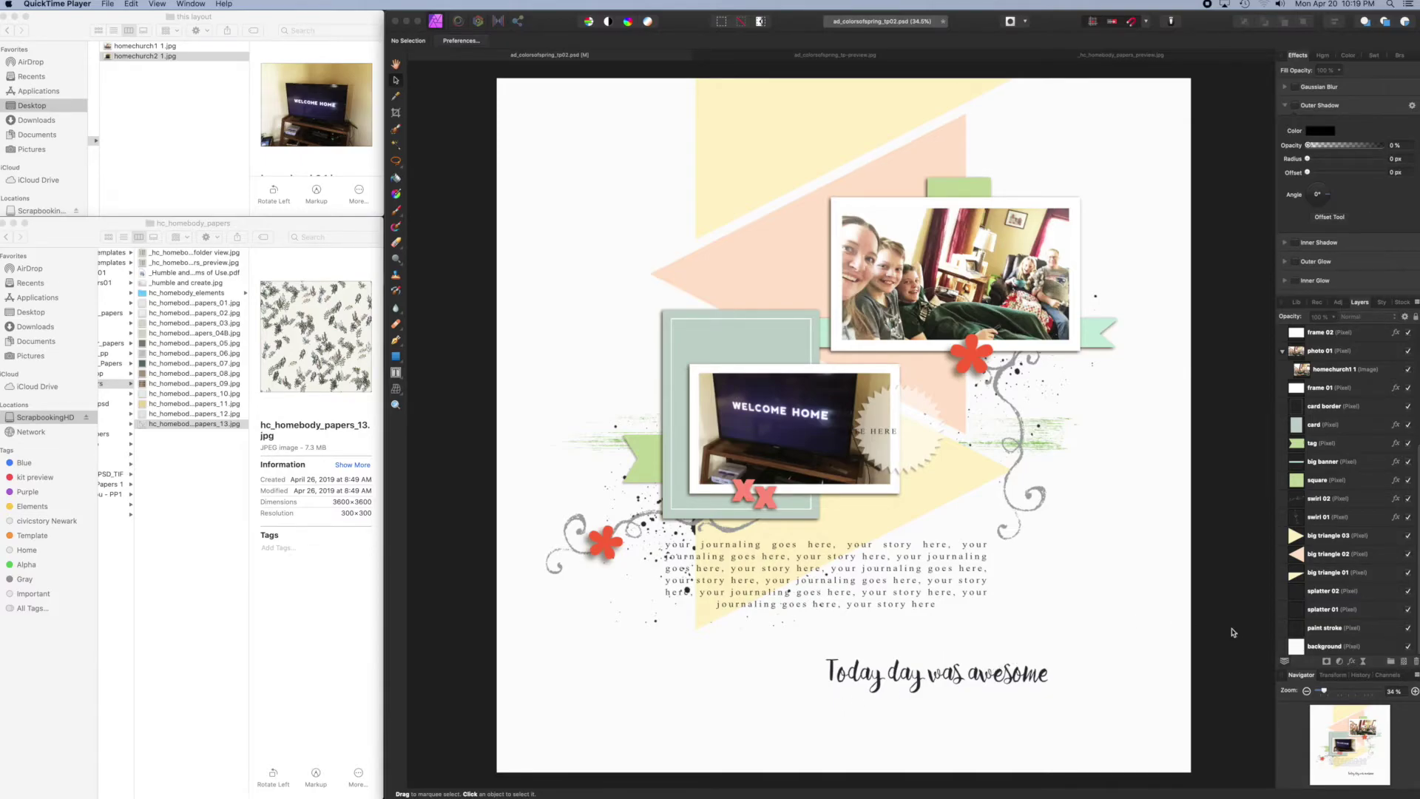
Place hc_homebody_papers_01.jpg directly above the background layer and align it to cover the whole page
{"action": "left_click", "coordinate": [1293, 646]}
{"action": "left_click", "coordinate": [1295, 647]}
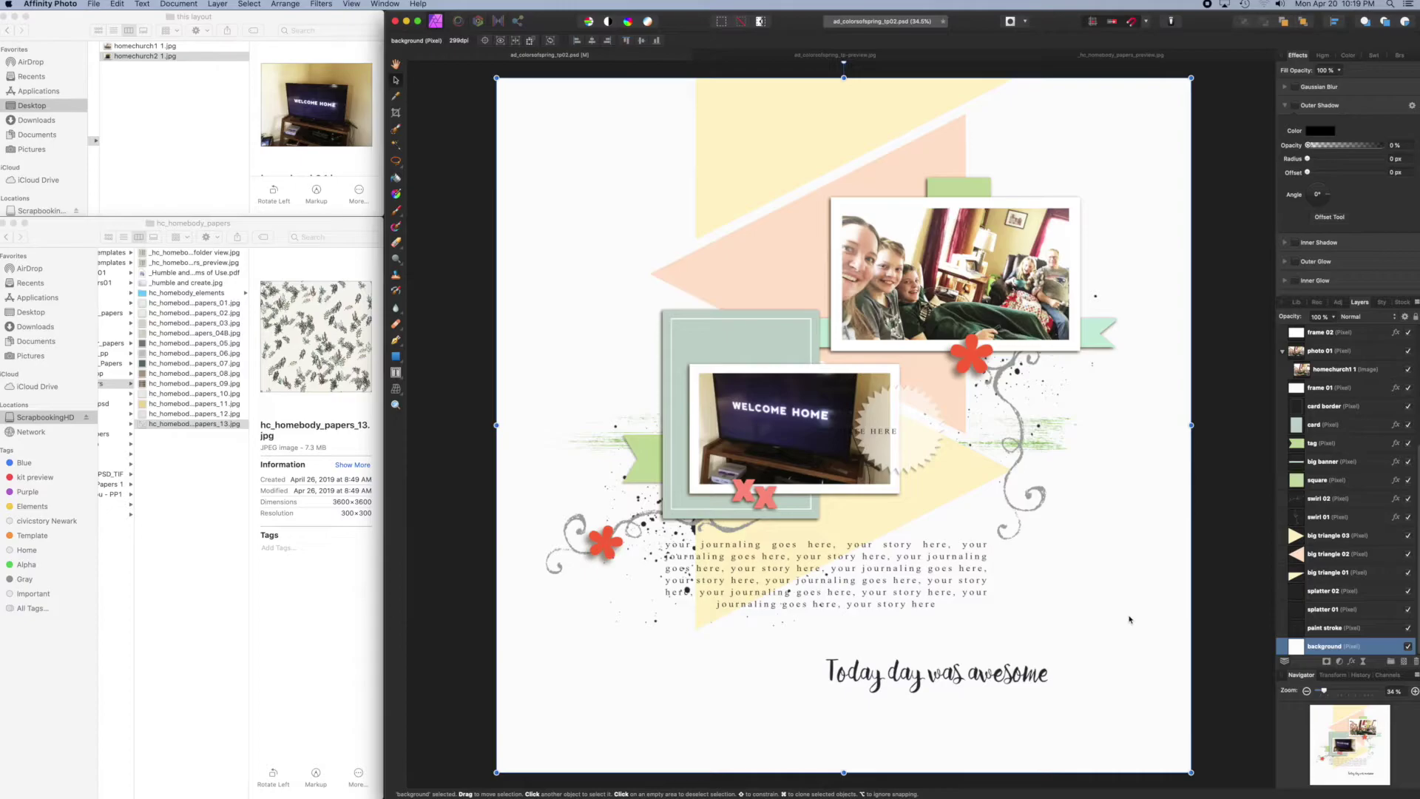
{"action": "left_click", "coordinate": [142, 308]}
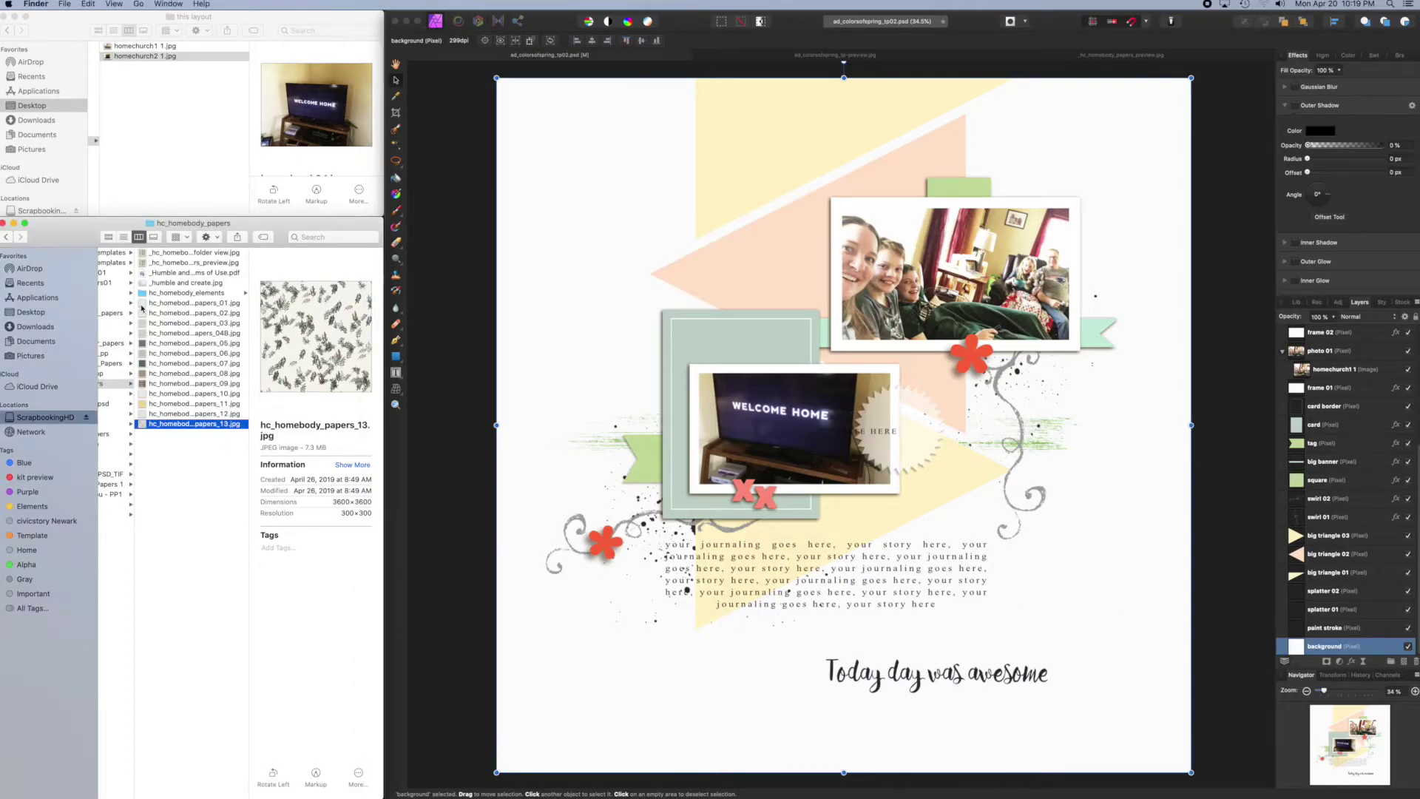
{"action": "left_click", "coordinate": [142, 305]}
{"action": "left_click_drag", "start_coordinate": [142, 304], "coordinate": [583, 278]}
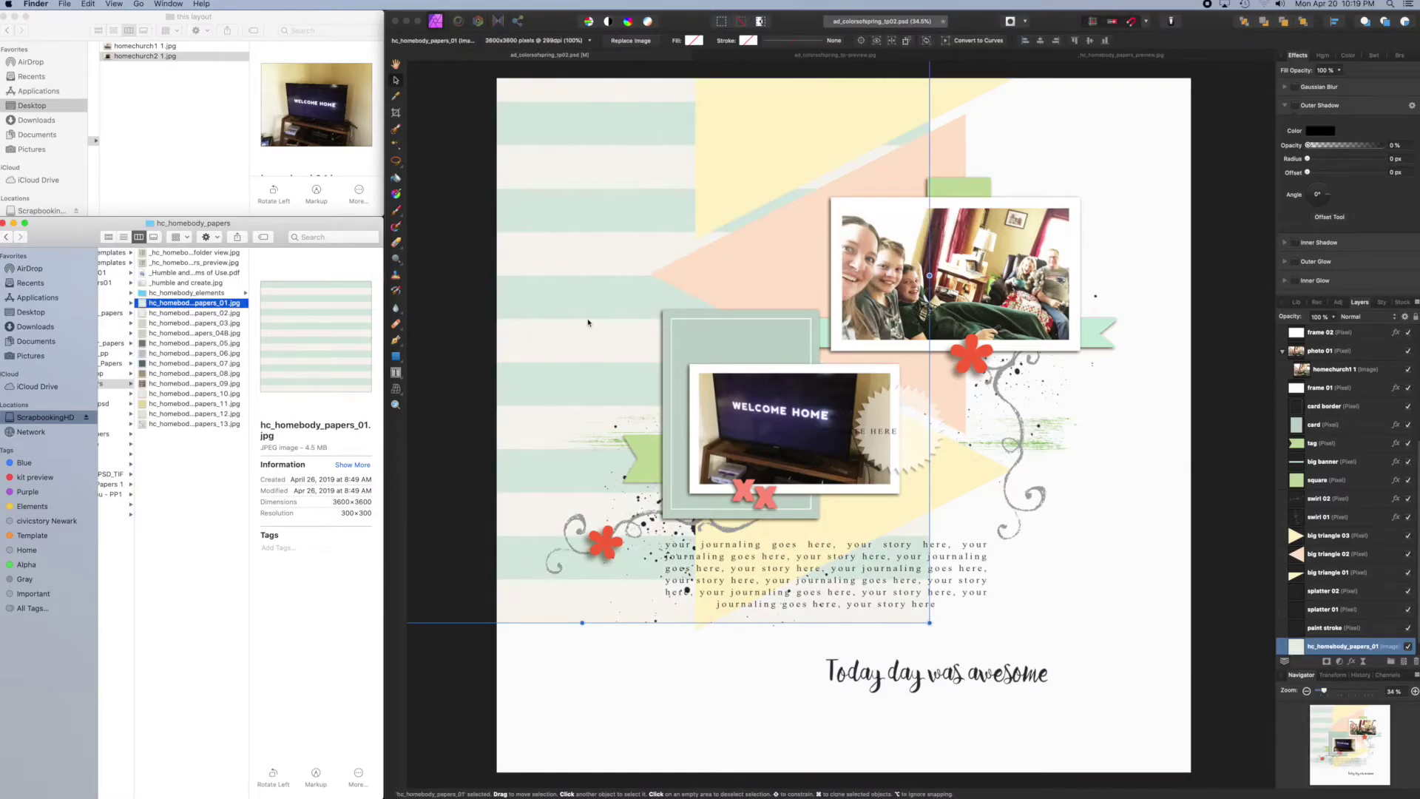
{"action": "left_click", "coordinate": [639, 350]}
{"action": "left_click_drag", "start_coordinate": [593, 312], "coordinate": [852, 463]}
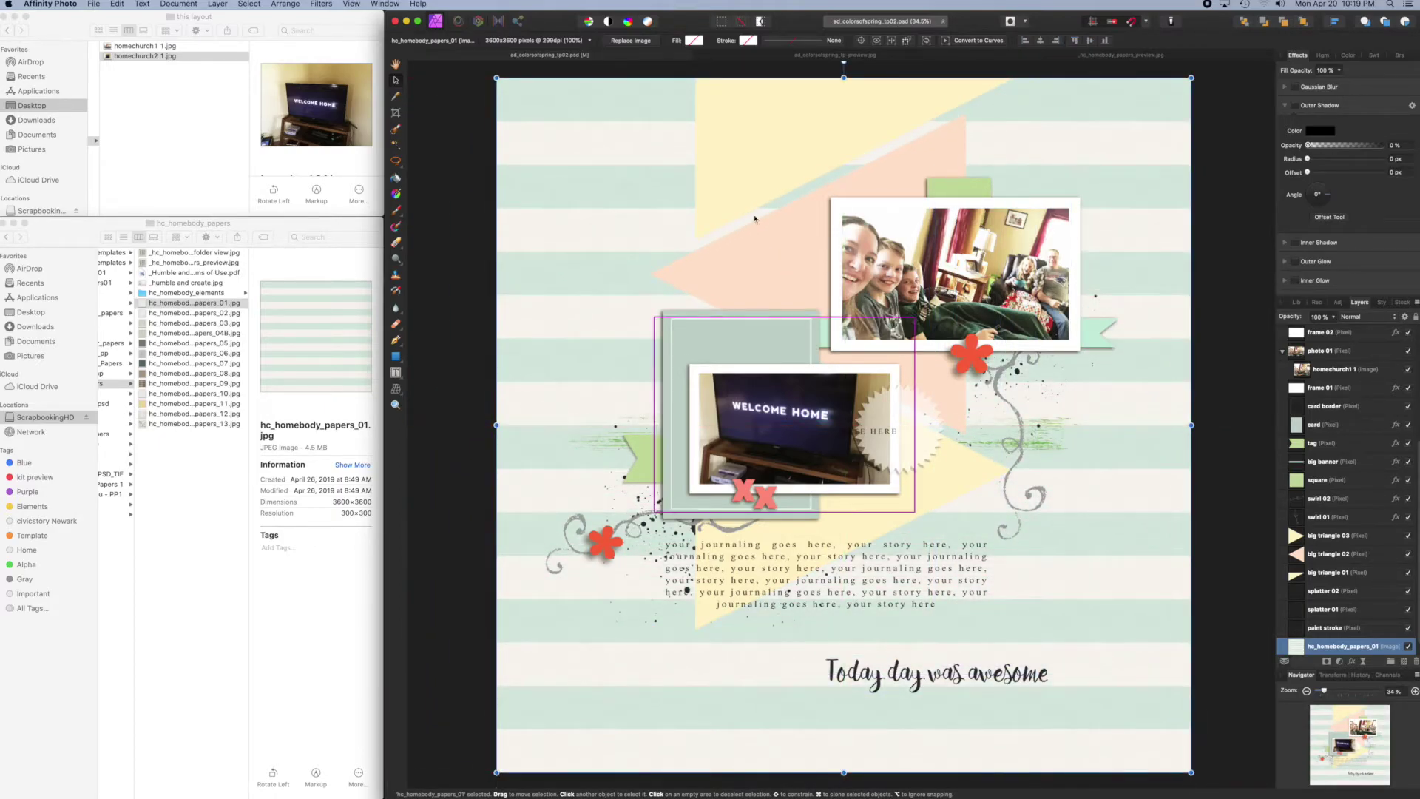
Preview the kit papers, place hc_homebody_papers_04B.jpg above big triangle 01, and clip it inside that layer
{"action": "left_click", "coordinate": [751, 184]}
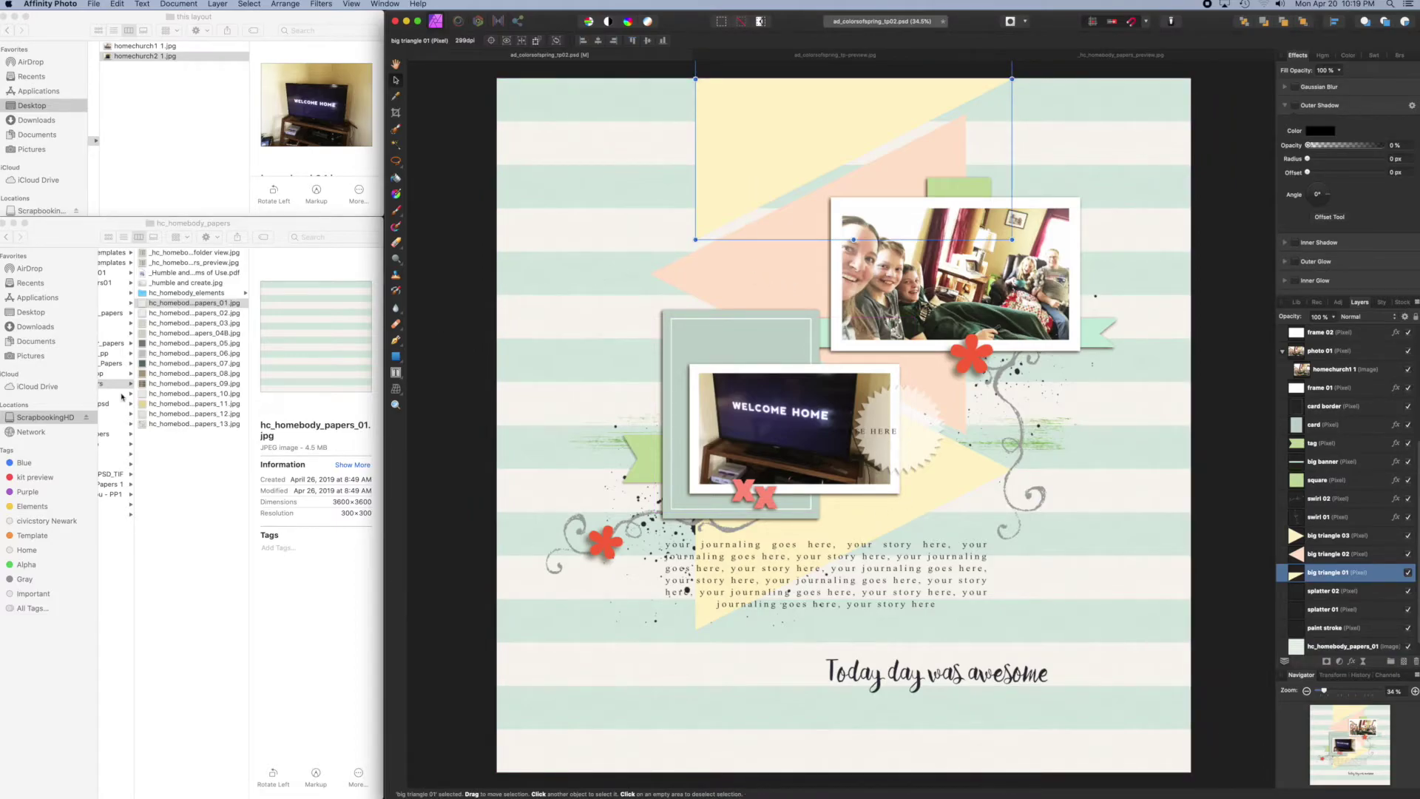
{"action": "left_click", "coordinate": [143, 347]}
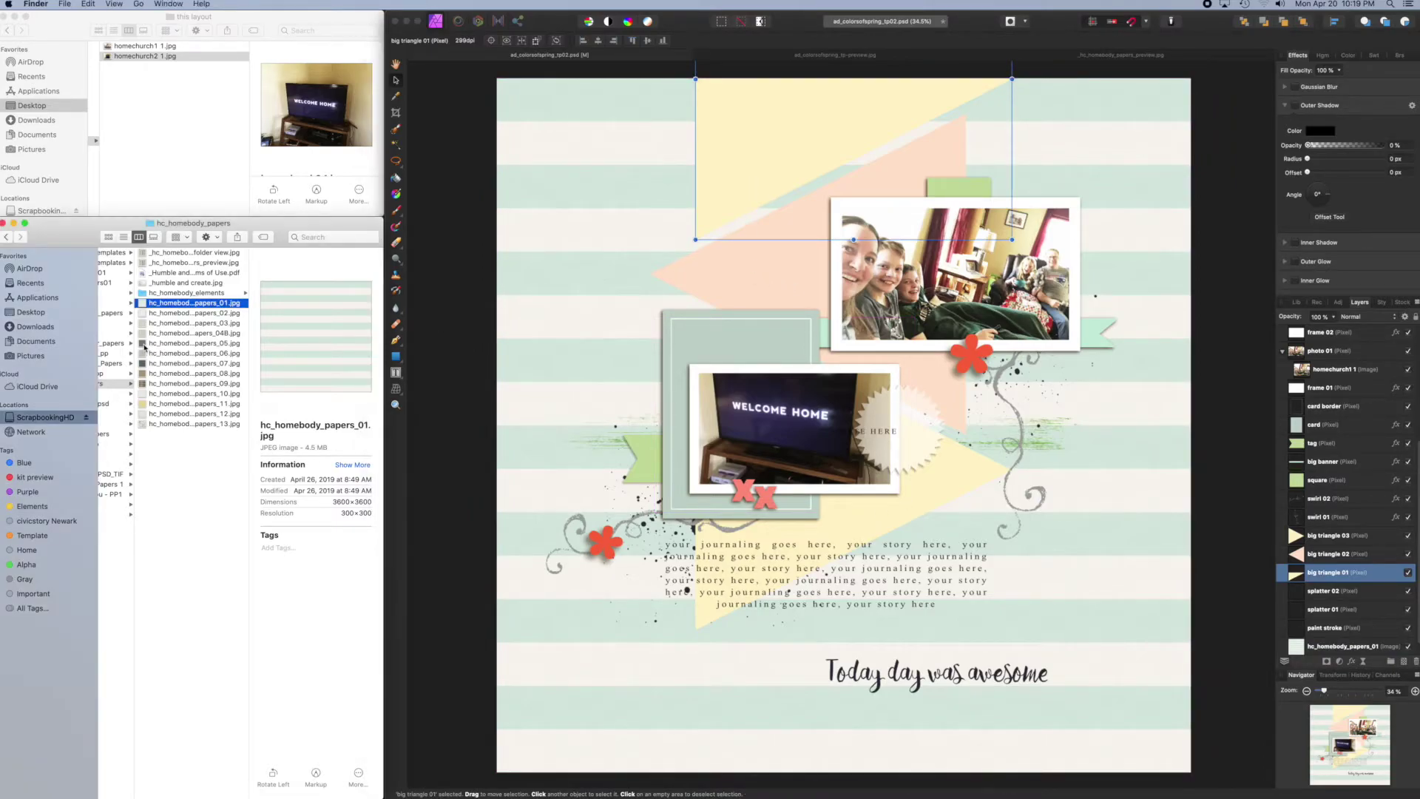
{"action": "left_click", "coordinate": [144, 344]}
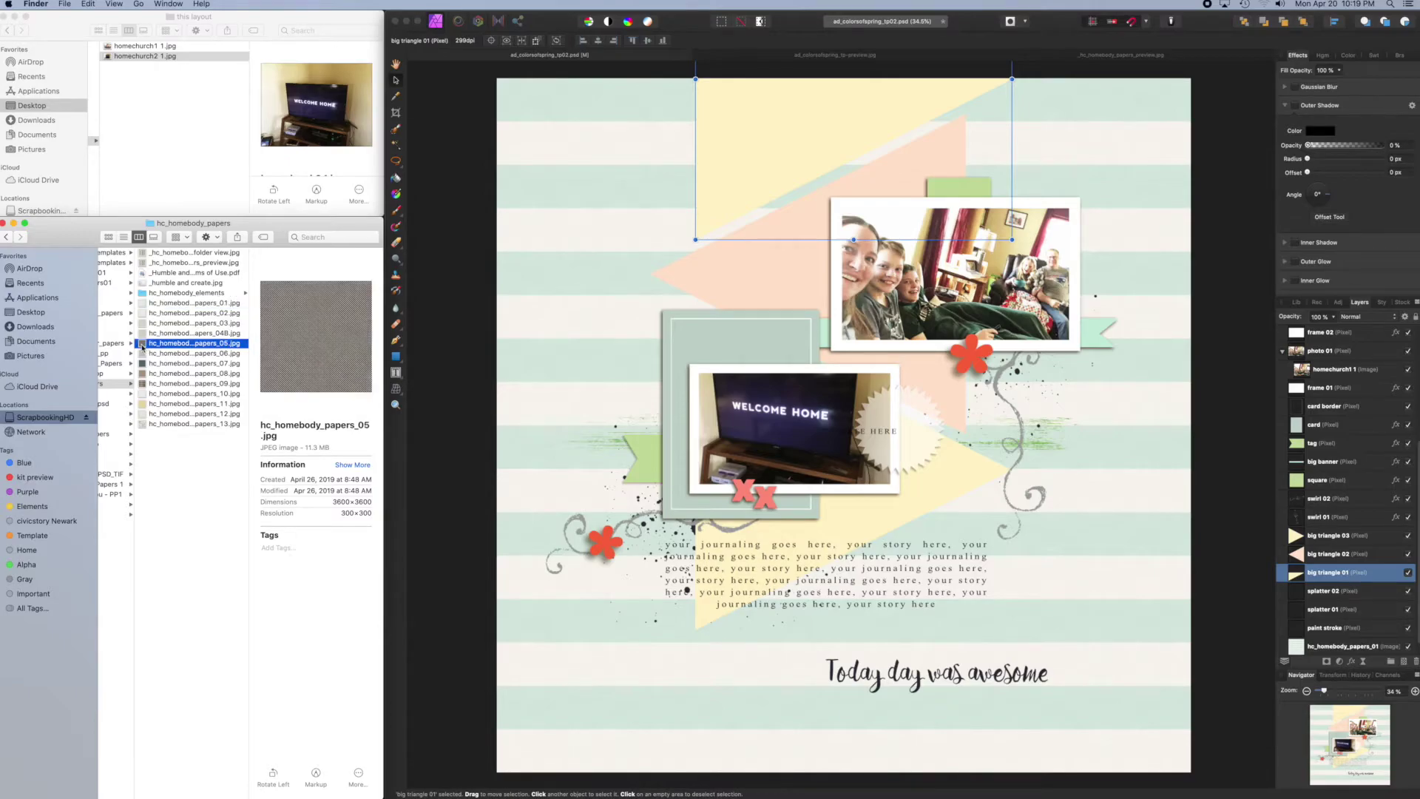
{"action": "left_click", "coordinate": [144, 324]}
{"action": "left_click", "coordinate": [145, 314]}
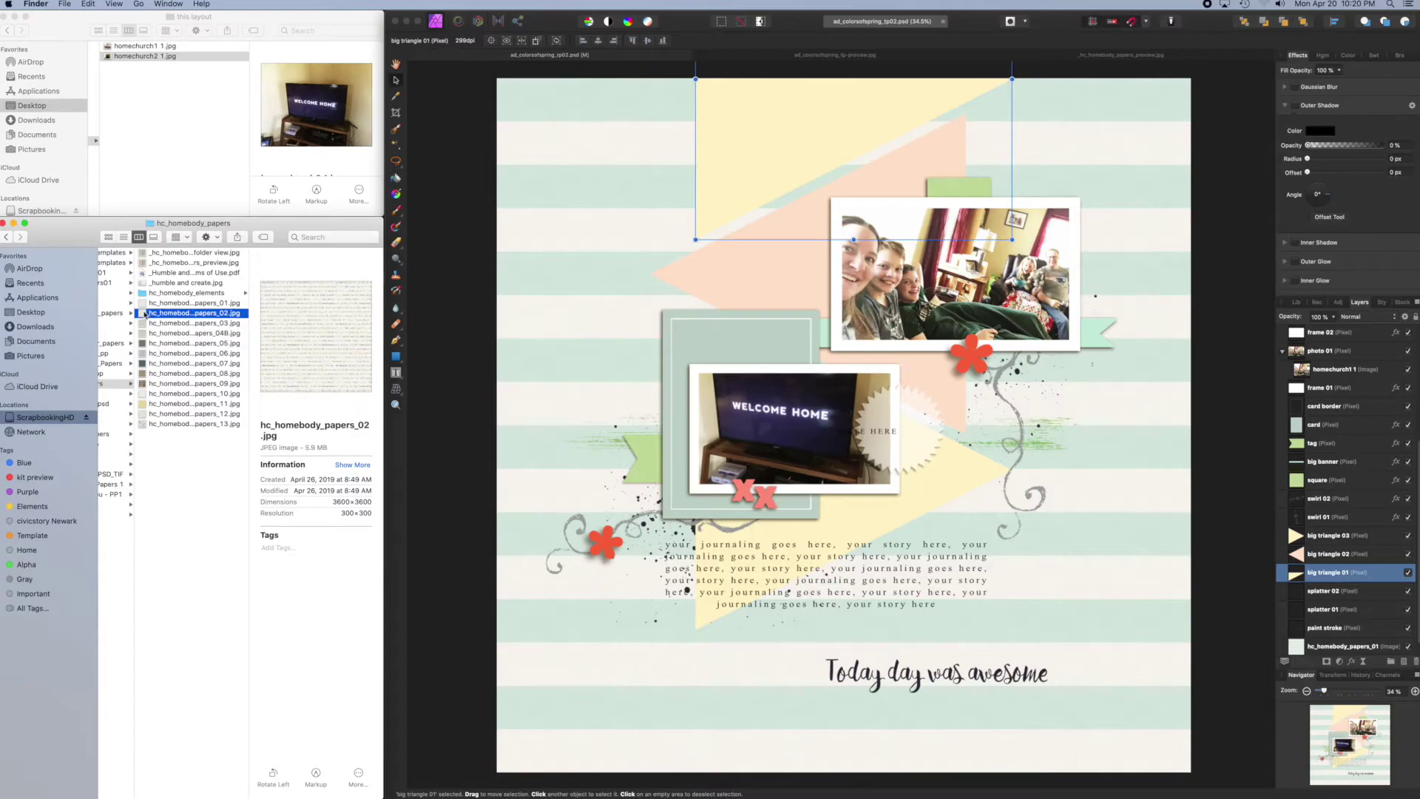
{"action": "left_click", "coordinate": [144, 323]}
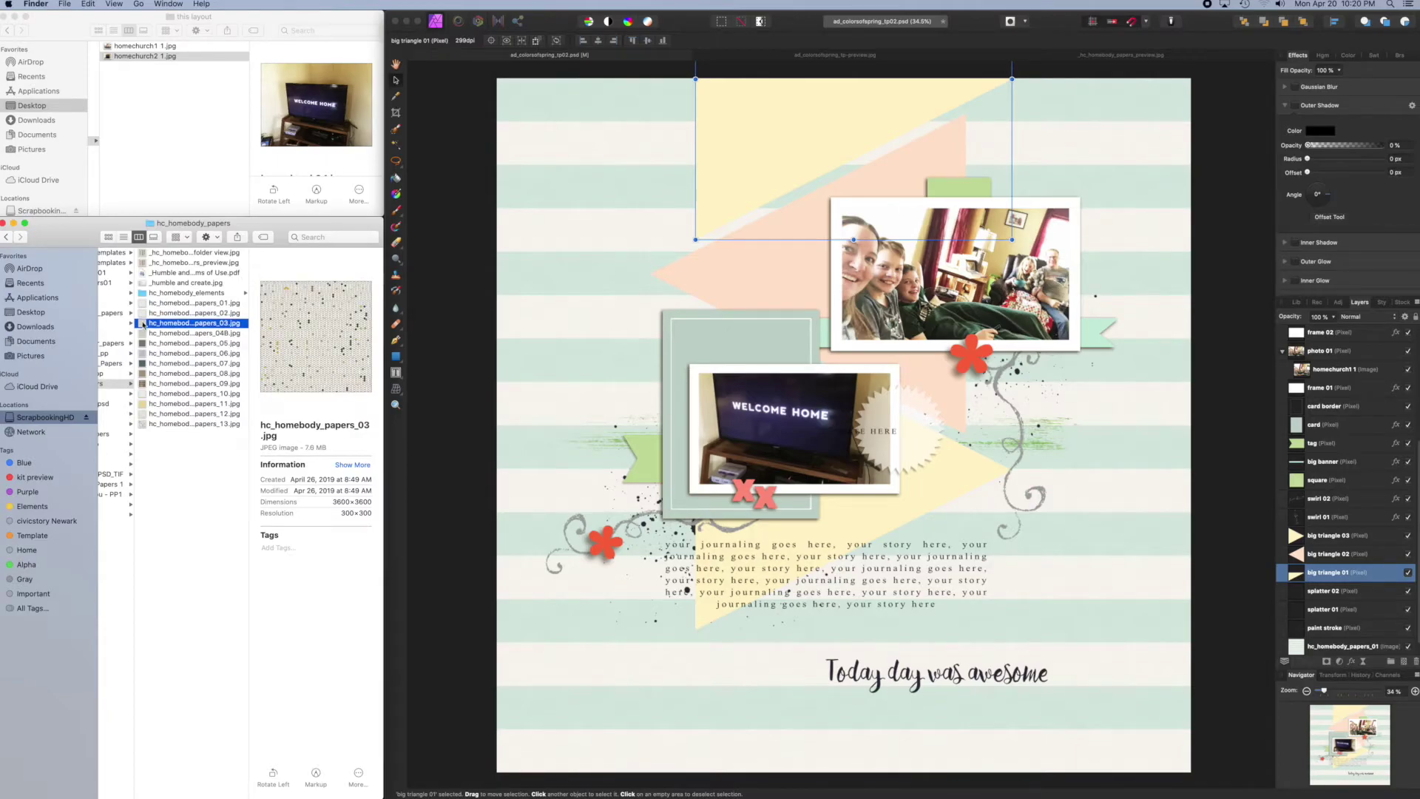
{"action": "left_click", "coordinate": [143, 334]}
{"action": "left_click_drag", "start_coordinate": [143, 333], "coordinate": [776, 177]}
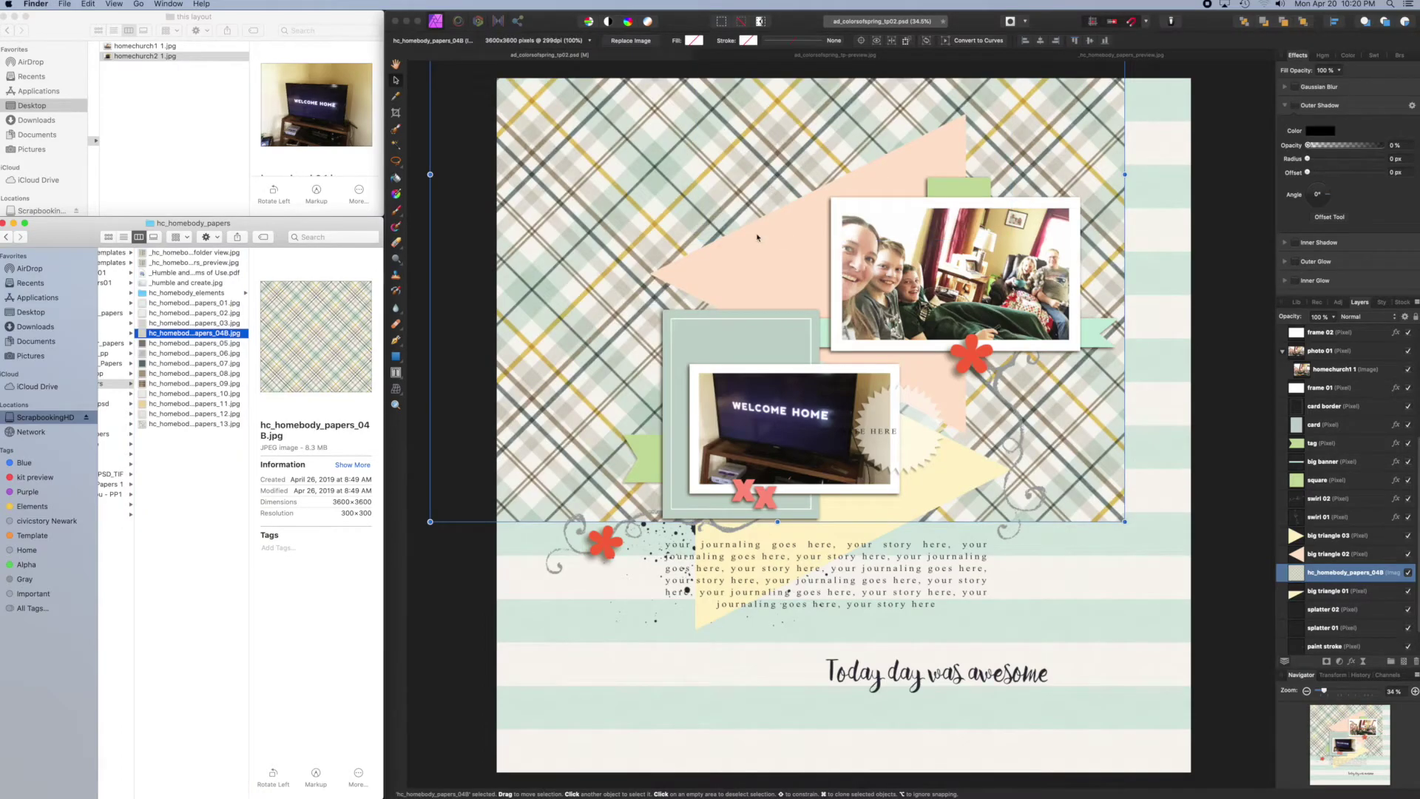
{"action": "scroll", "coordinate": [997, 434], "scroll_direction": "right", "scroll_amount": 1}
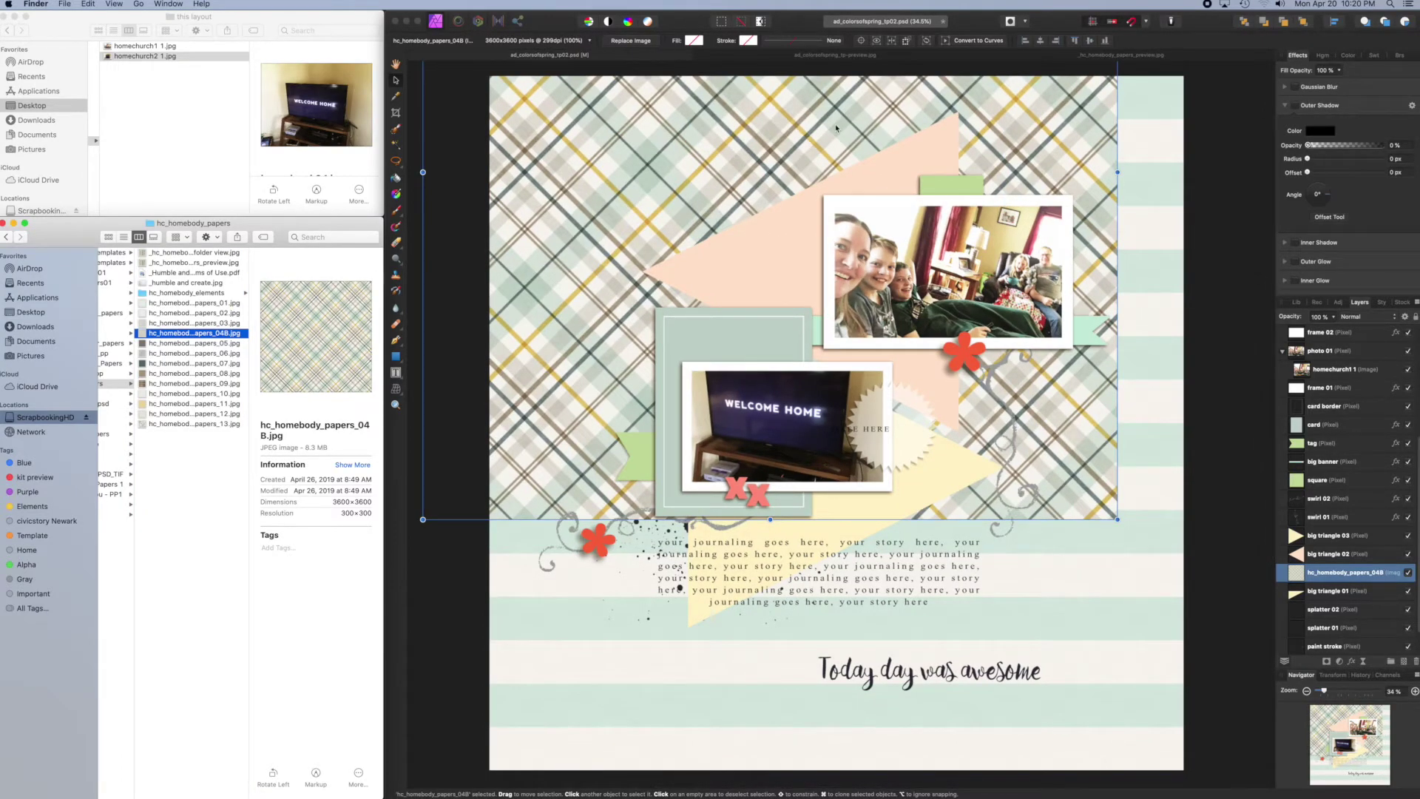
{"action": "left_click_drag", "start_coordinate": [1291, 574], "coordinate": [1308, 596]}
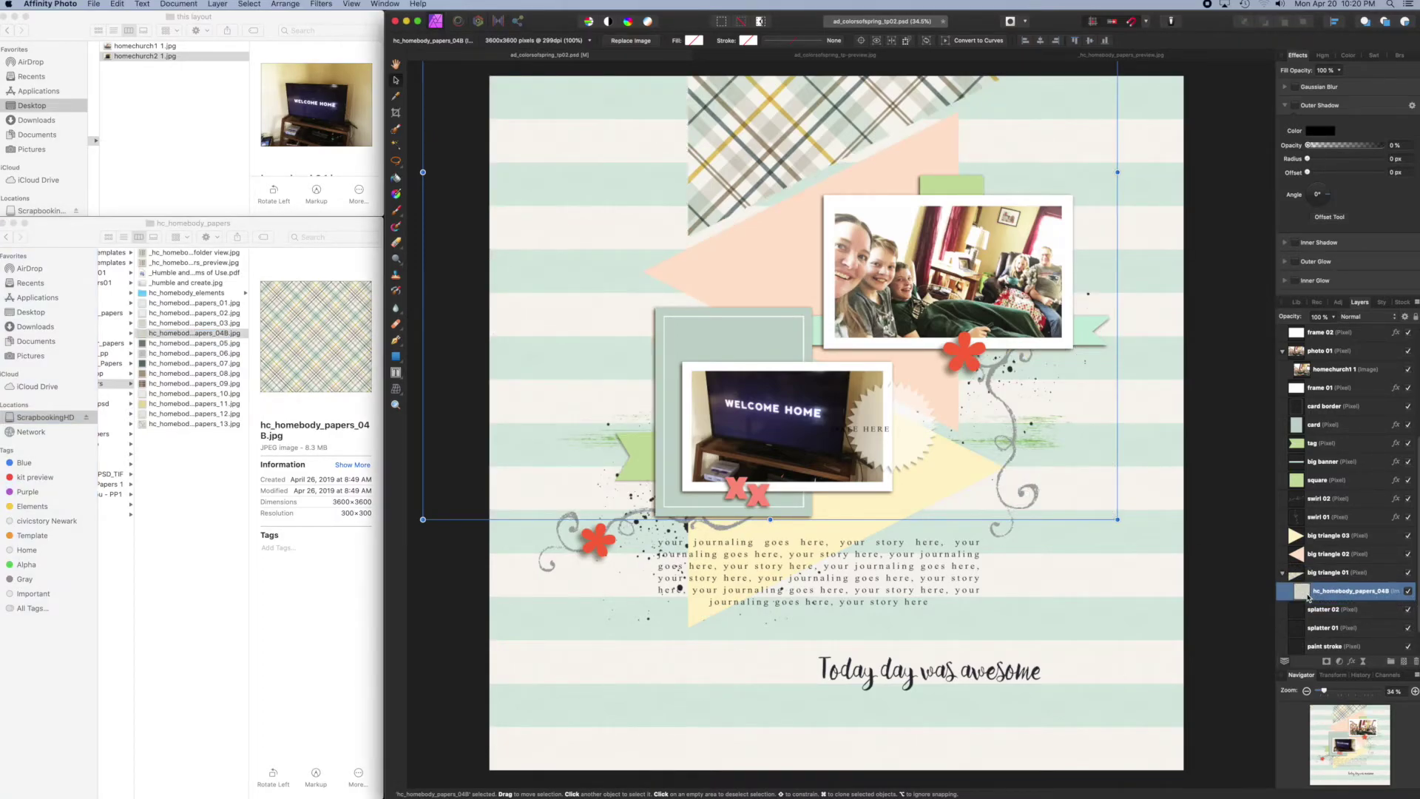
Place hc_homebody_papers_07.jpg above big triangle 02 and clip it inside that layer
{"action": "left_click", "coordinate": [767, 268]}
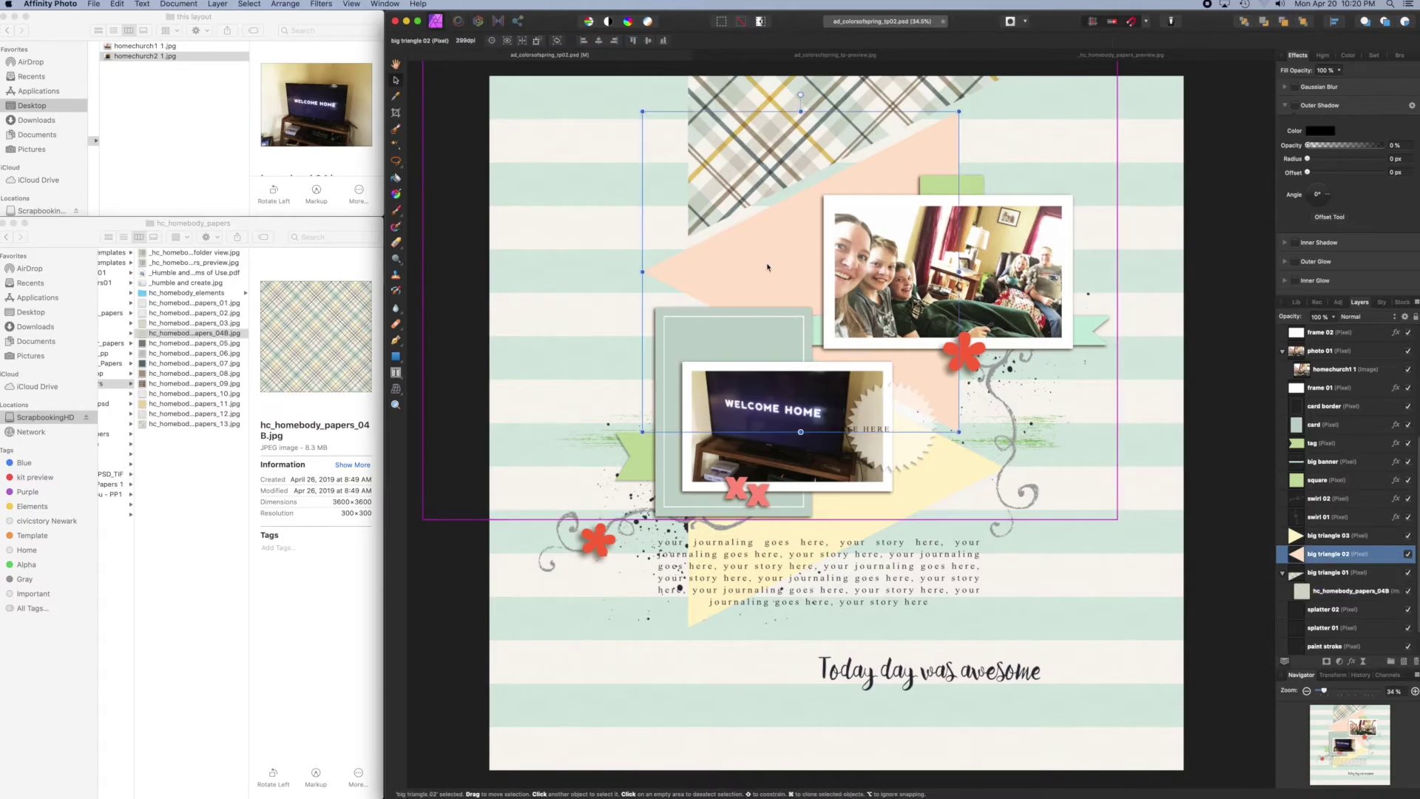
{"action": "key", "text": "super+Tab"}
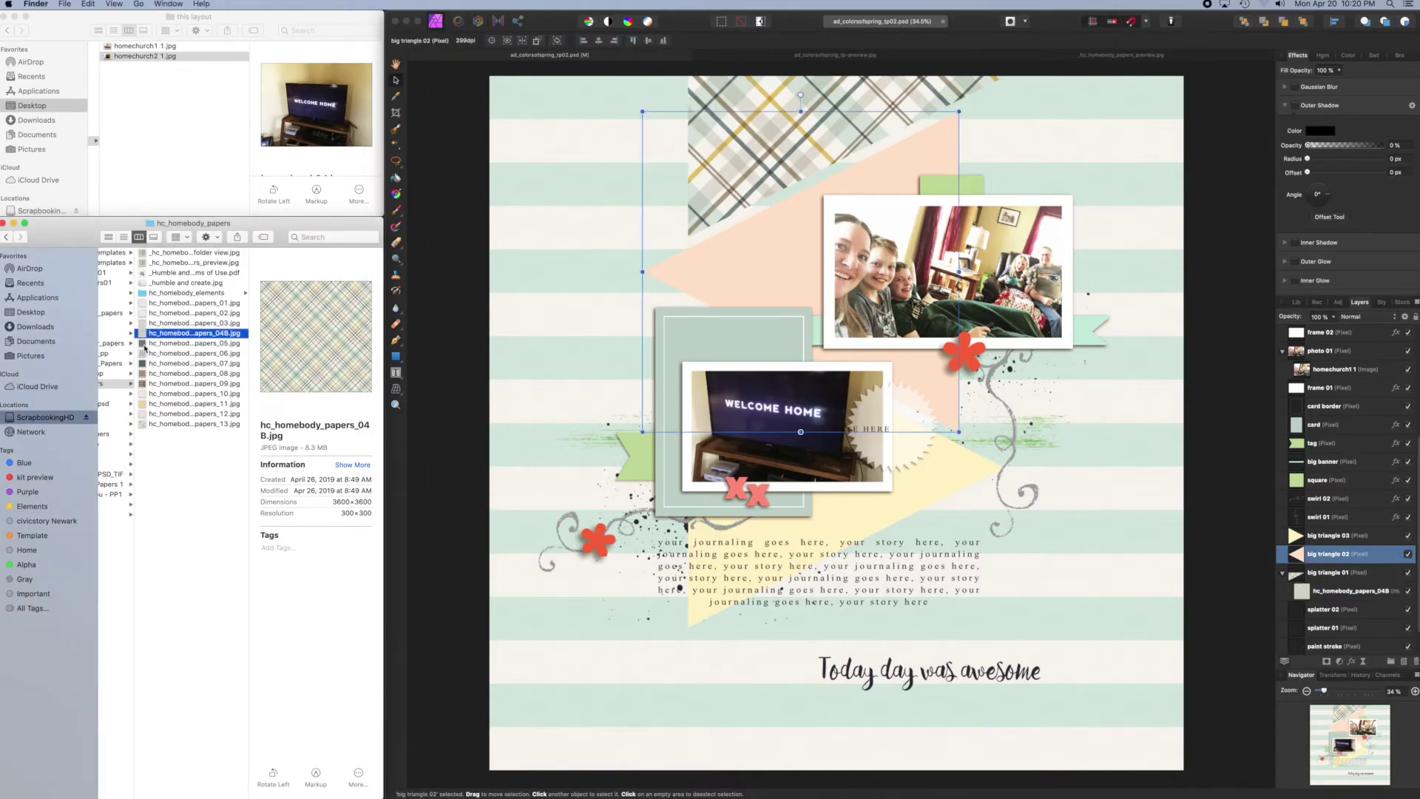
{"action": "left_click", "coordinate": [144, 344]}
{"action": "left_click_drag", "start_coordinate": [144, 346], "coordinate": [847, 277]}
{"action": "left_click", "coordinate": [143, 364]}
{"action": "left_click_drag", "start_coordinate": [1300, 555], "coordinate": [1311, 581]}
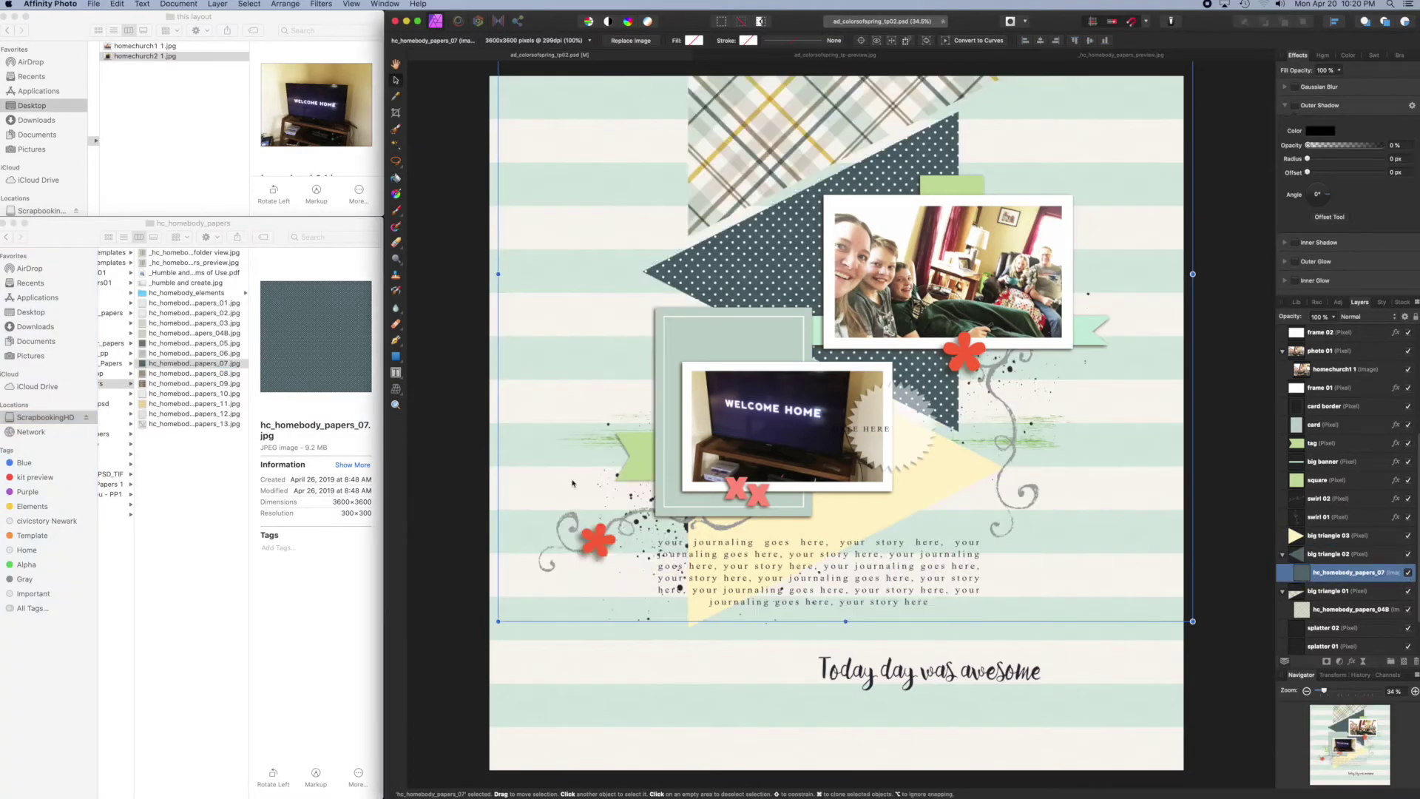
Place hc_homebody_papers_11.jpg above big triangle 03 and clip it inside that layer
{"action": "left_click", "coordinate": [936, 493]}
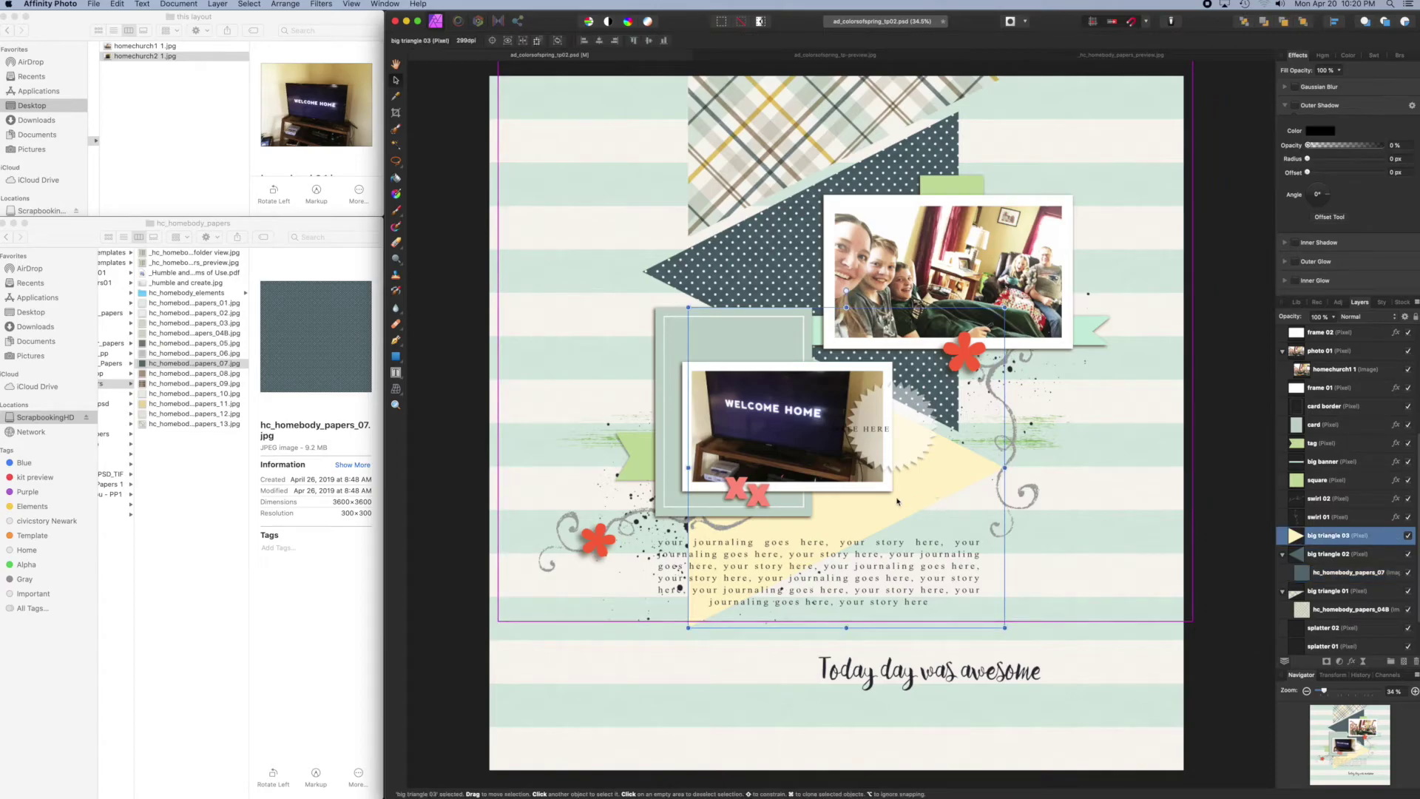
{"action": "left_click", "coordinate": [144, 406]}
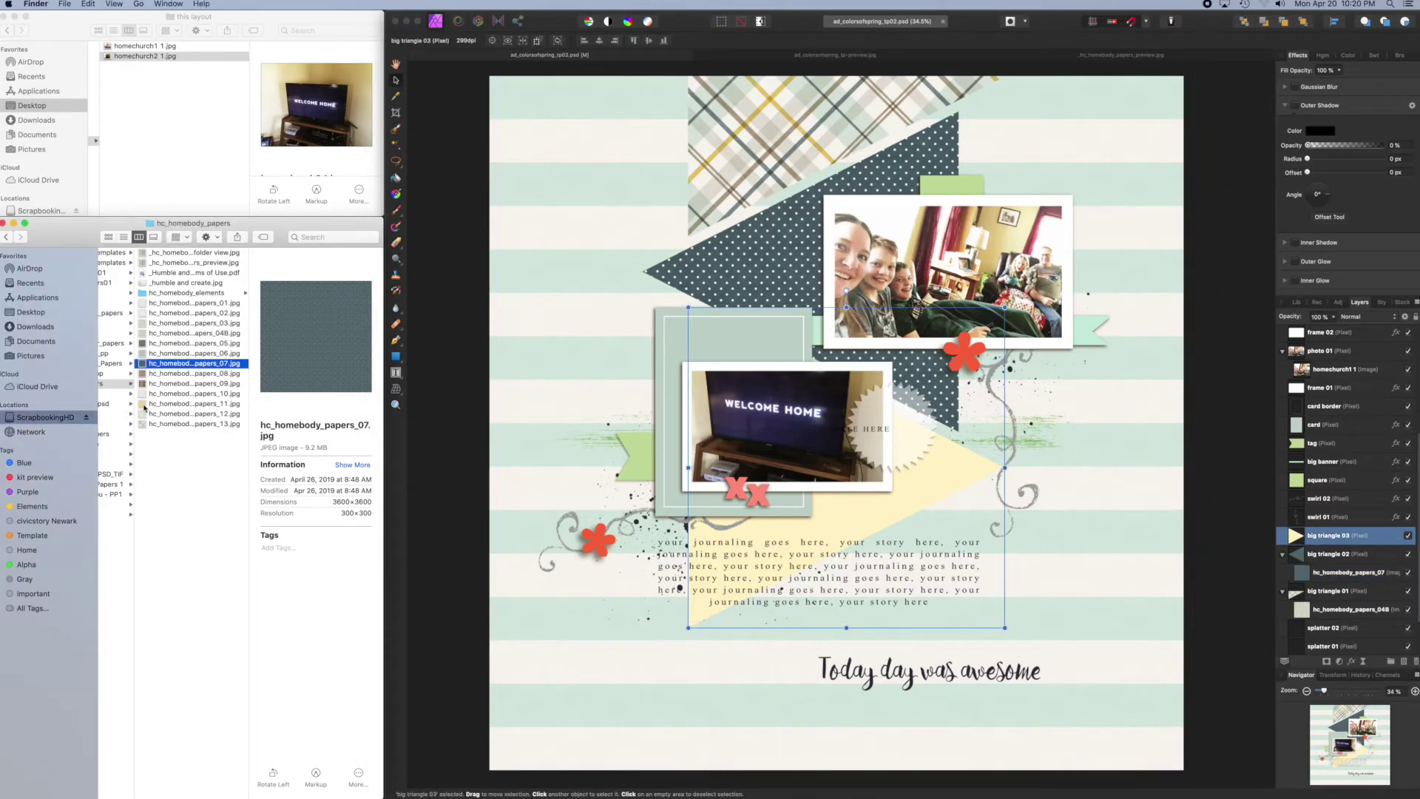
{"action": "left_click", "coordinate": [144, 405]}
{"action": "left_click_drag", "start_coordinate": [144, 406], "coordinate": [969, 496]}
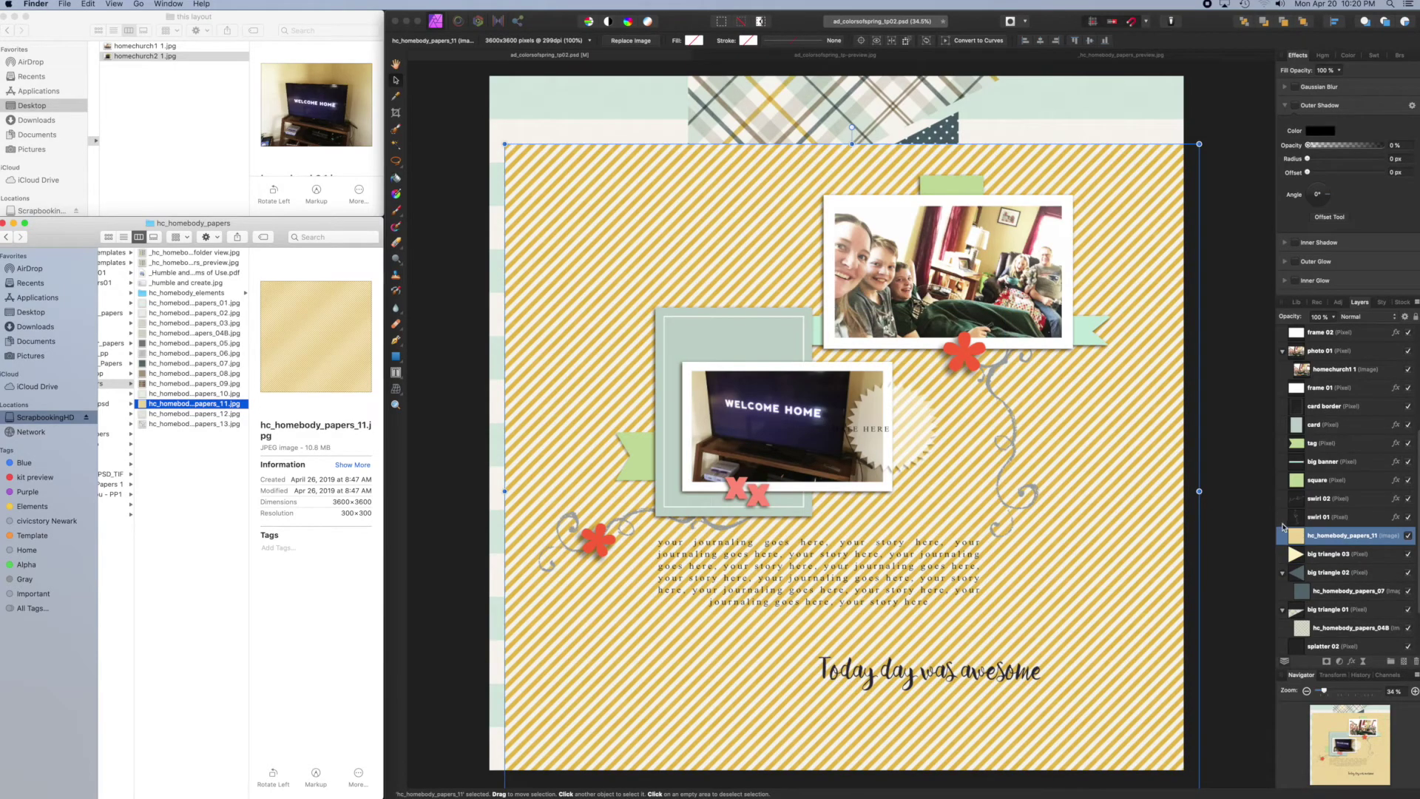
{"action": "left_click_drag", "start_coordinate": [1306, 542], "coordinate": [1317, 564]}
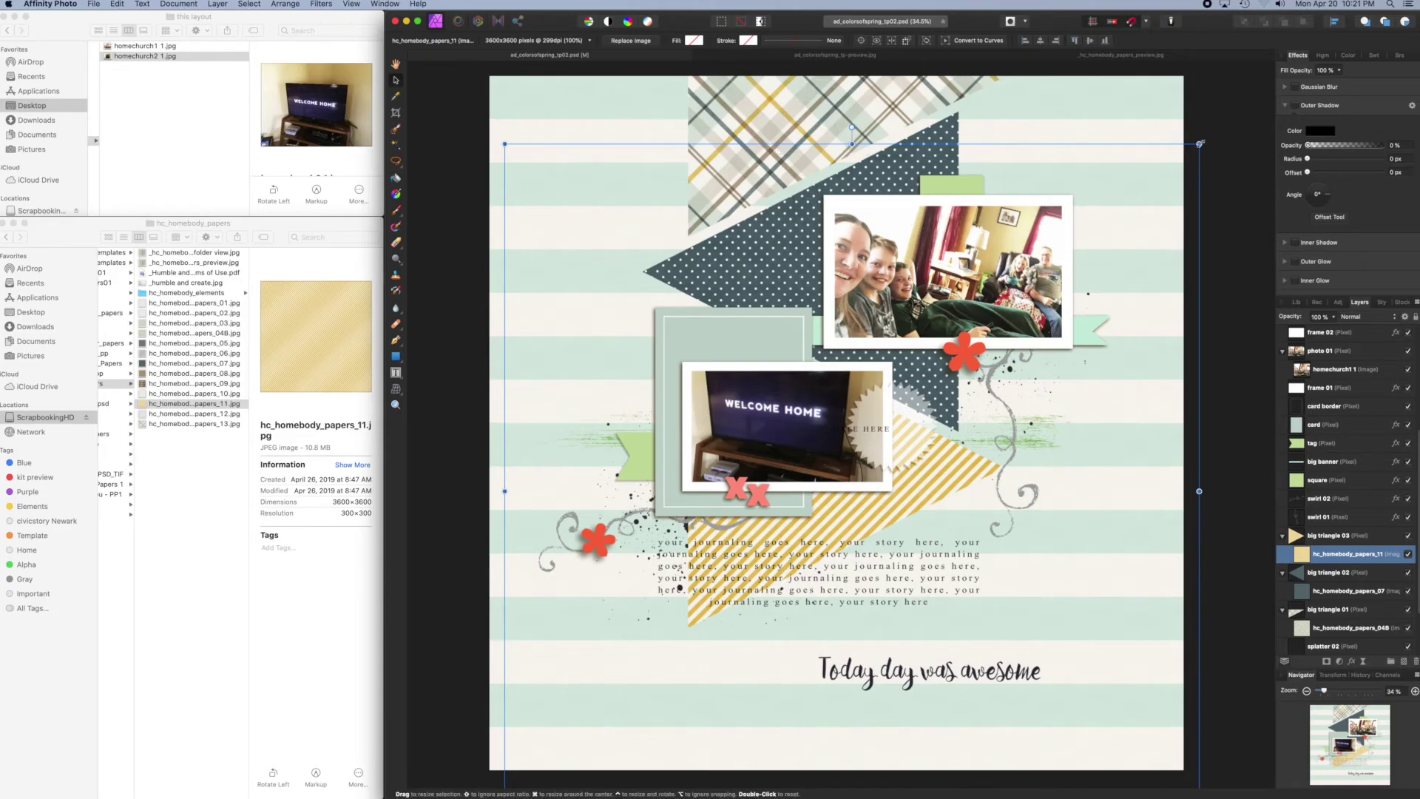
Enlarge the clipped hc_homebody_papers_11 paper slightly, rotate it to about -18.2°, and nudge it so its stripes sit well in the triangle
{"action": "left_click_drag", "start_coordinate": [1200, 143], "coordinate": [1206, 145]}
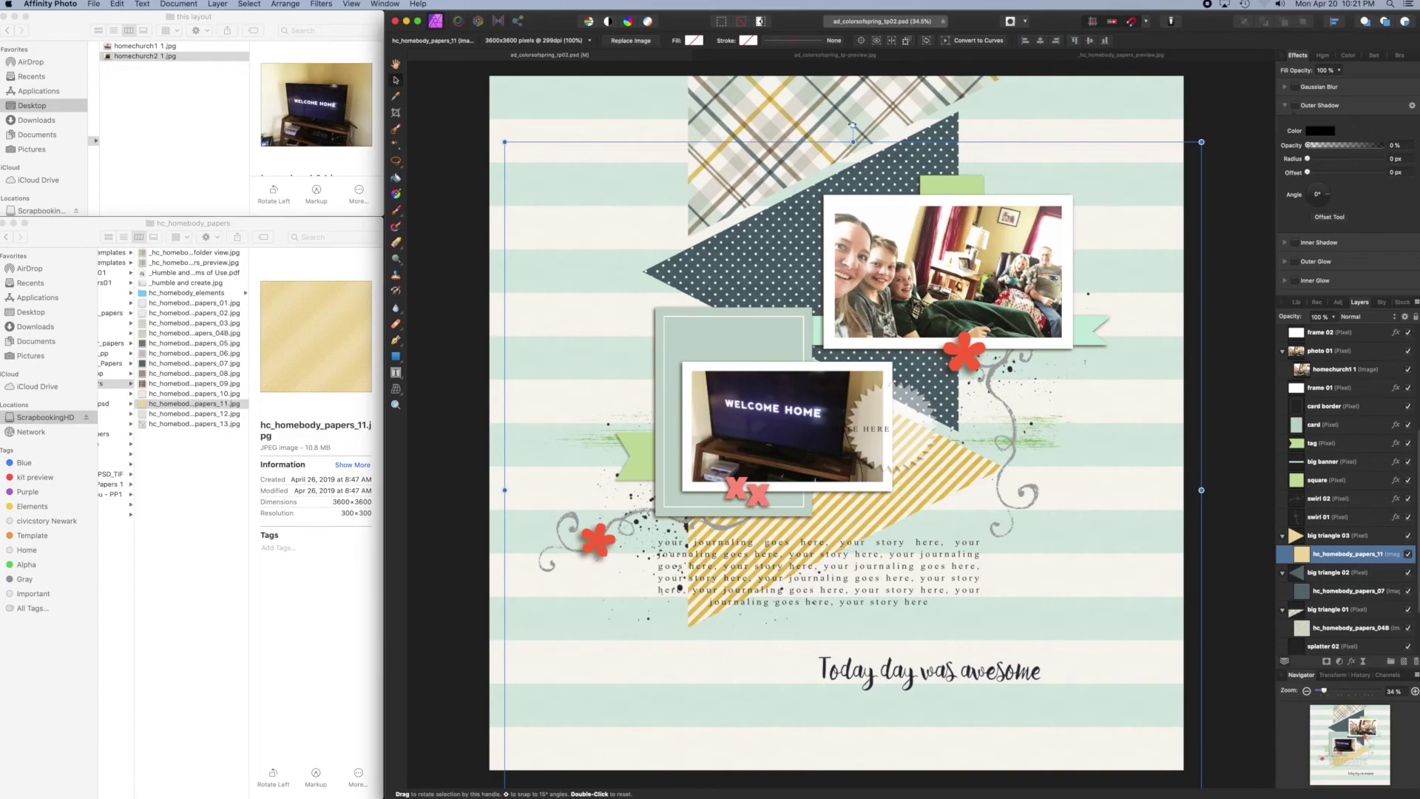
{"action": "left_click_drag", "start_coordinate": [853, 126], "coordinate": [966, 145]}
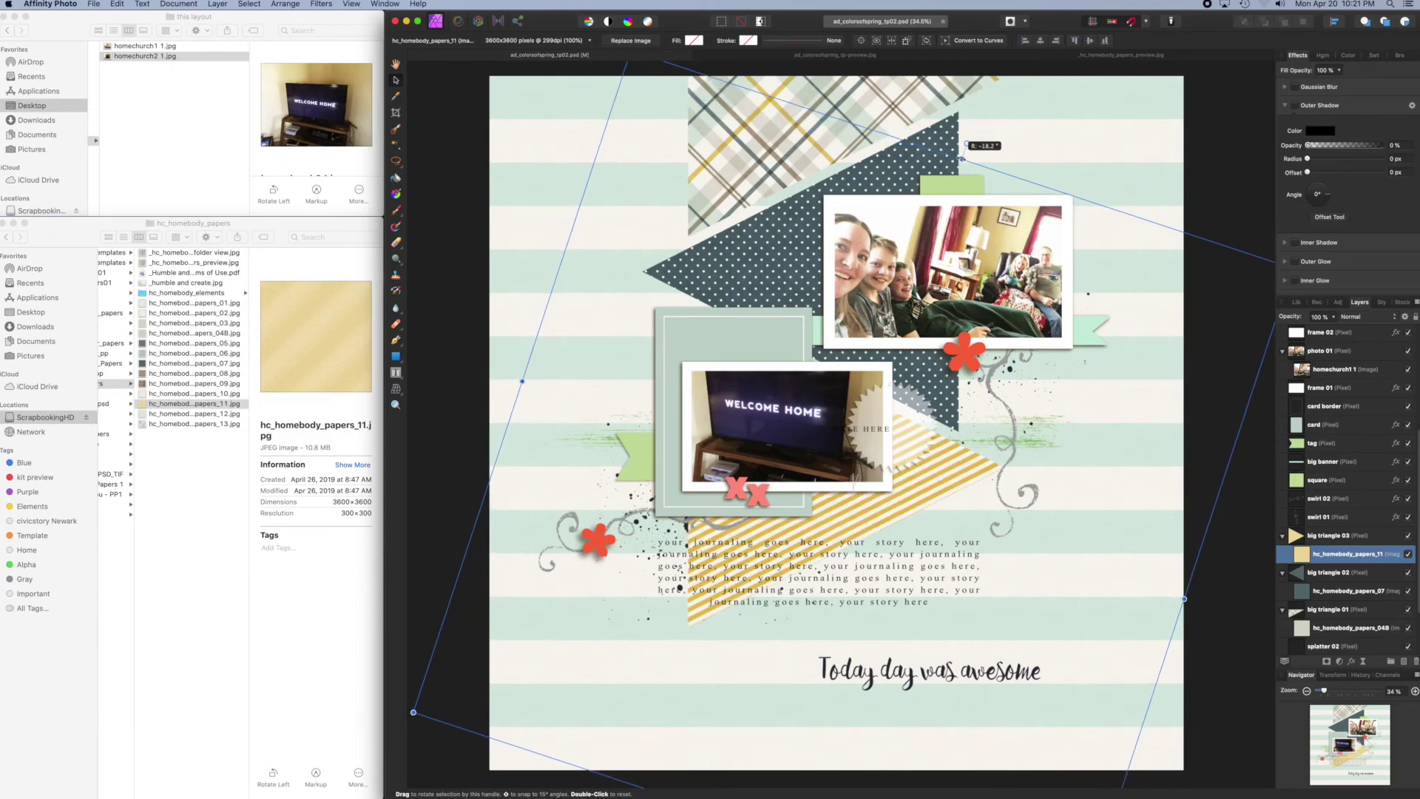
{"action": "left_click_drag", "start_coordinate": [965, 145], "coordinate": [966, 145]}
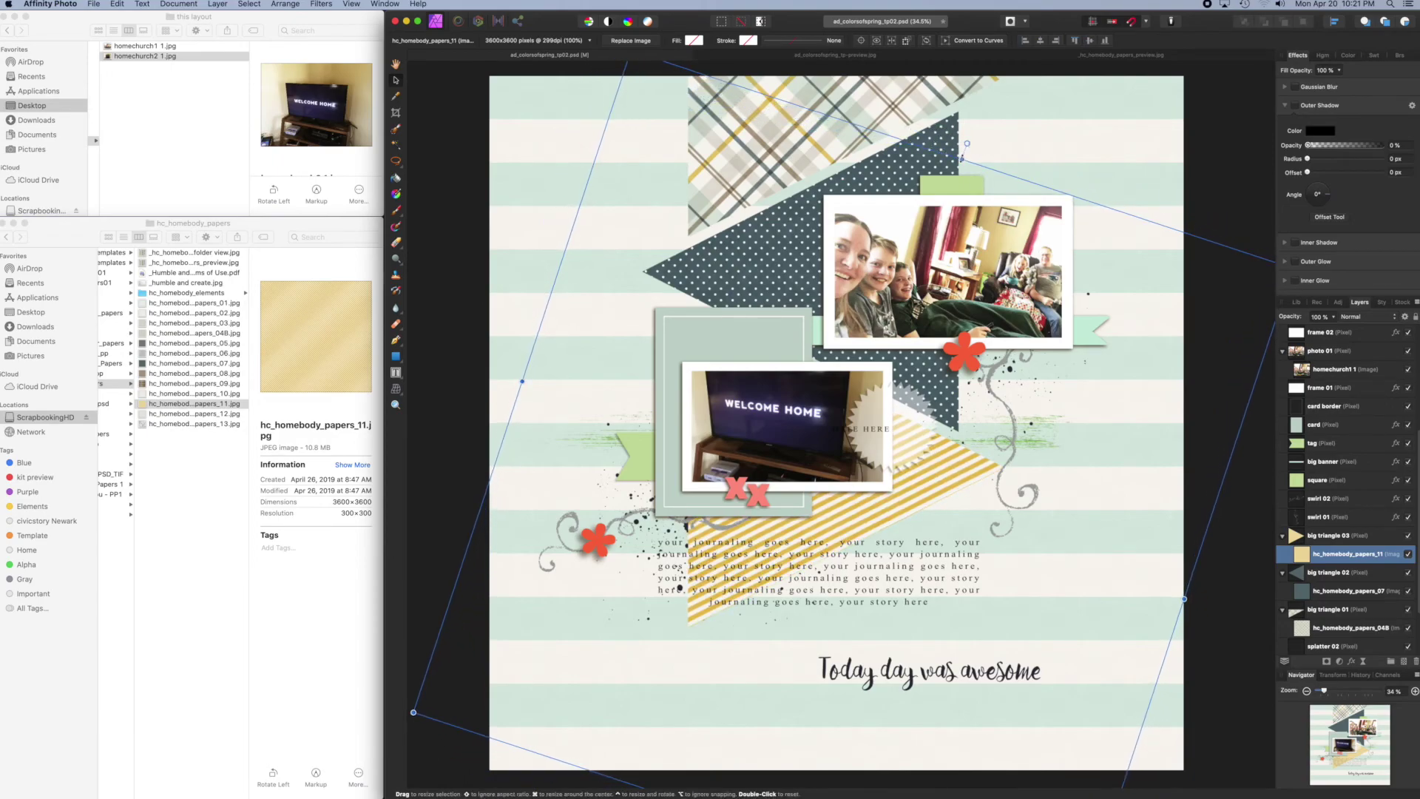
{"action": "left_click_drag", "start_coordinate": [971, 463], "coordinate": [970, 460]}
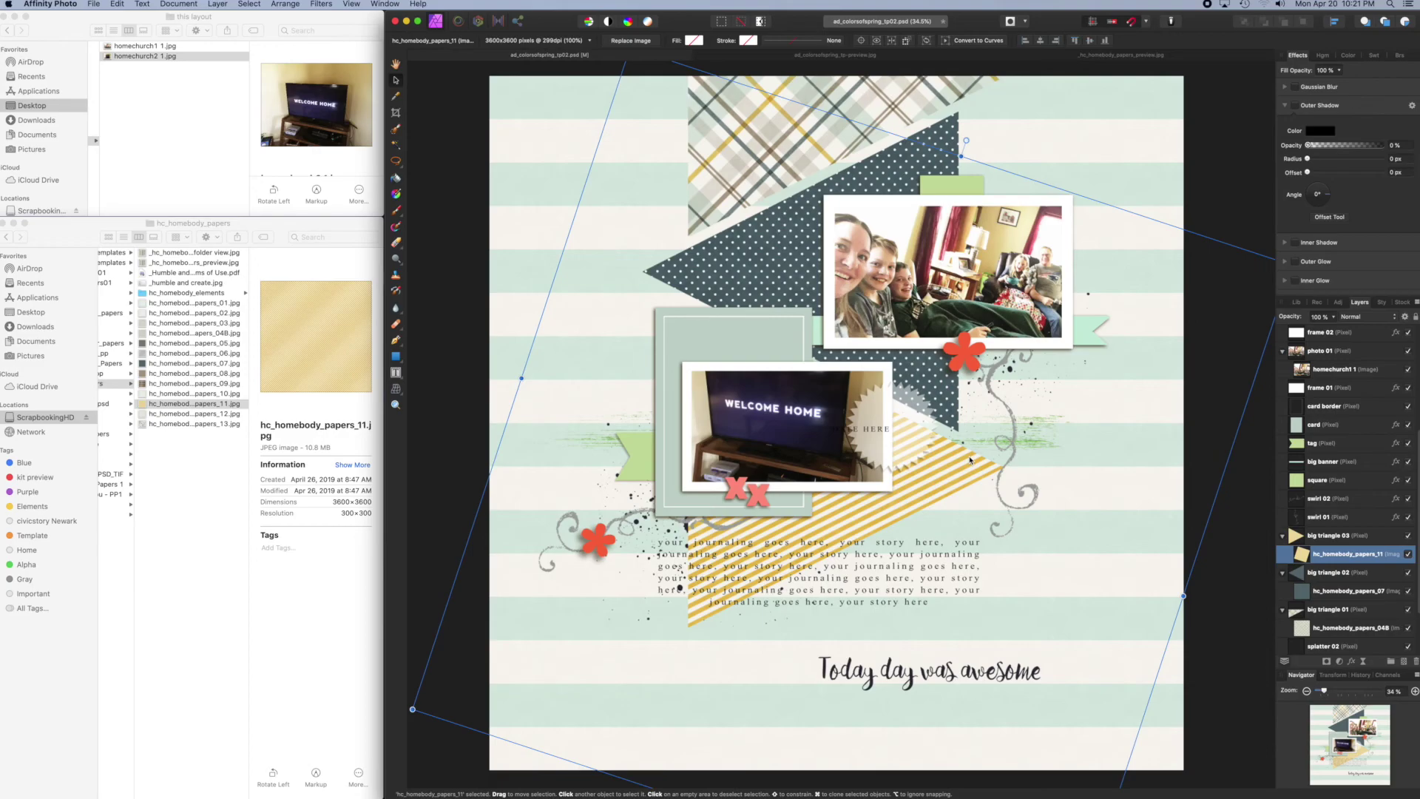
{"action": "left_click", "coordinate": [1234, 335]}
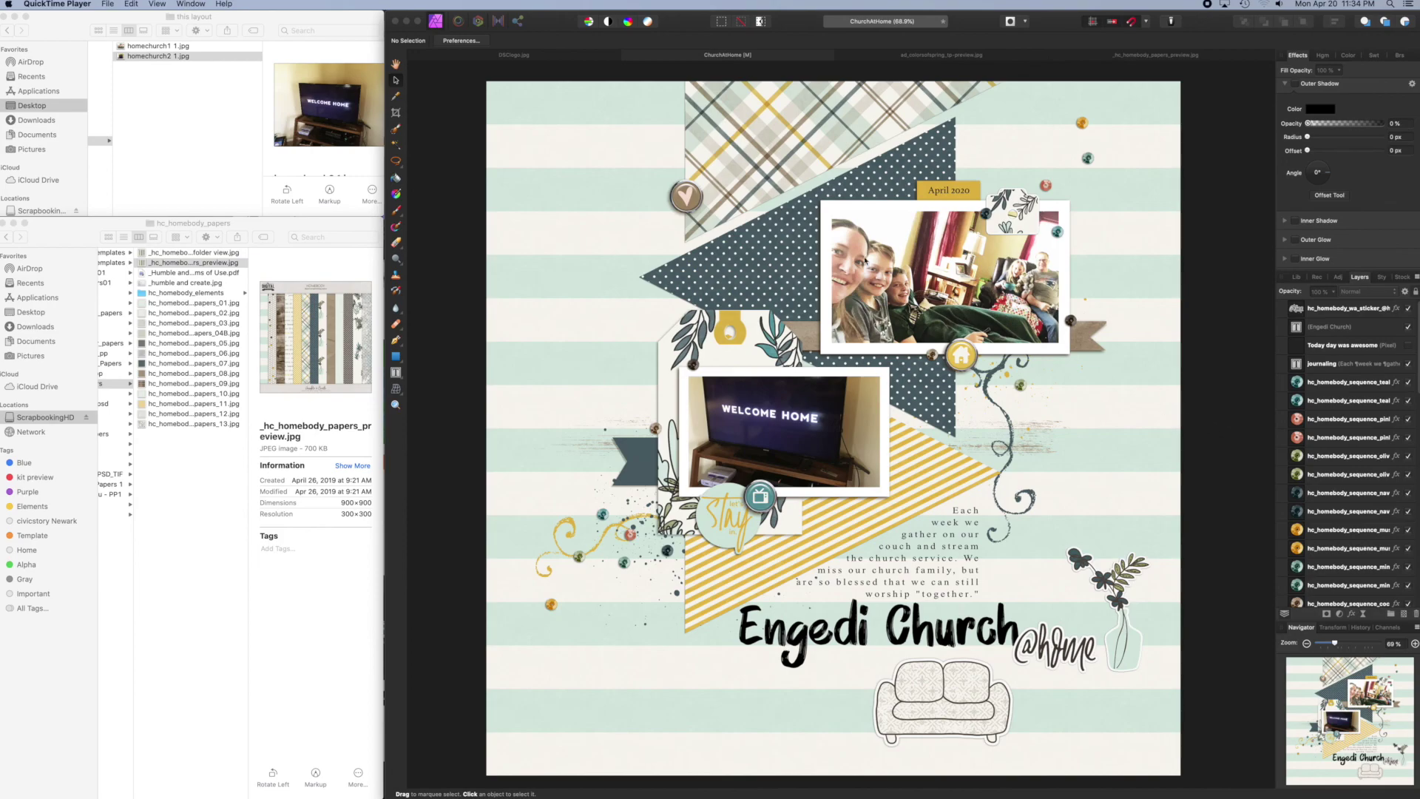
Bring up the open DSClogo.jpg document
{"action": "left_click", "coordinate": [558, 58]}
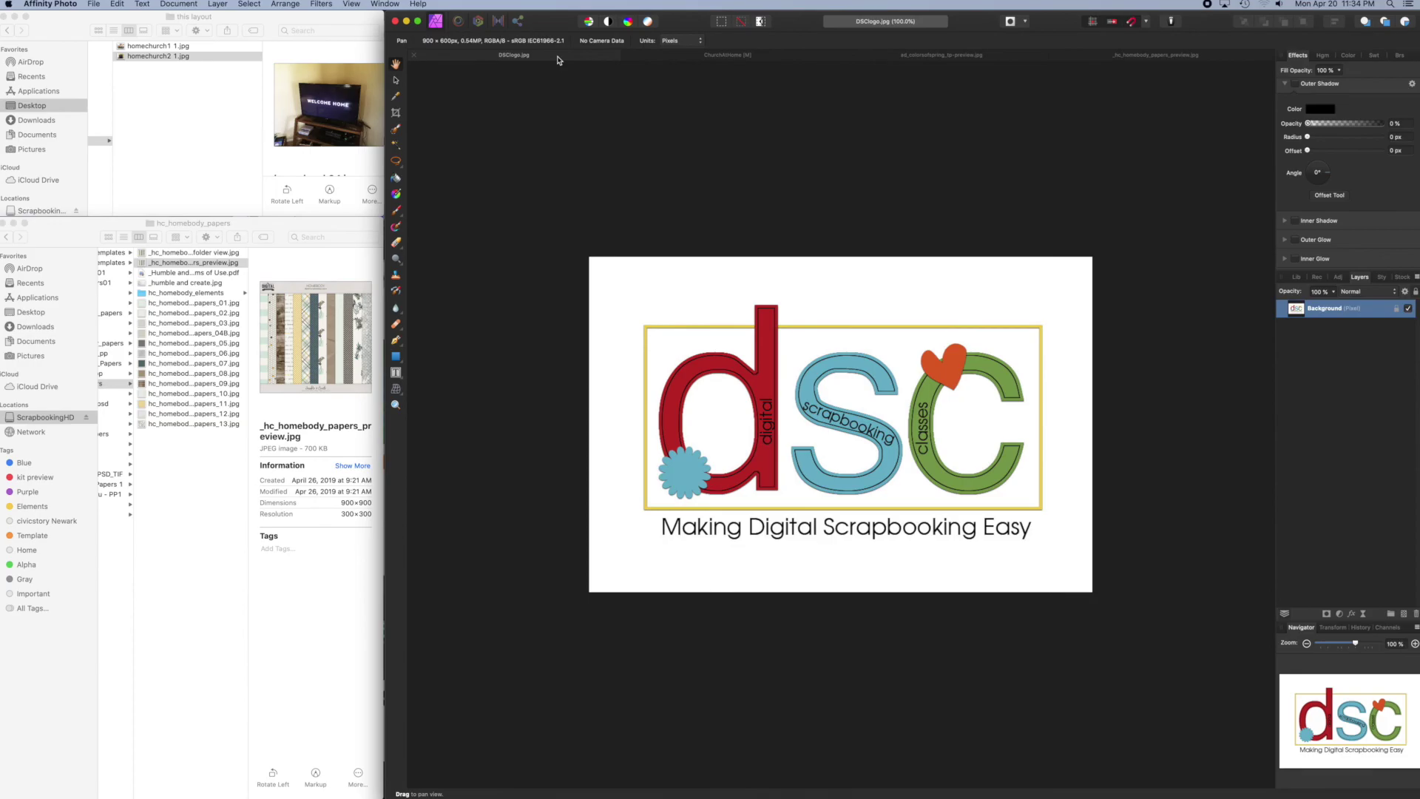